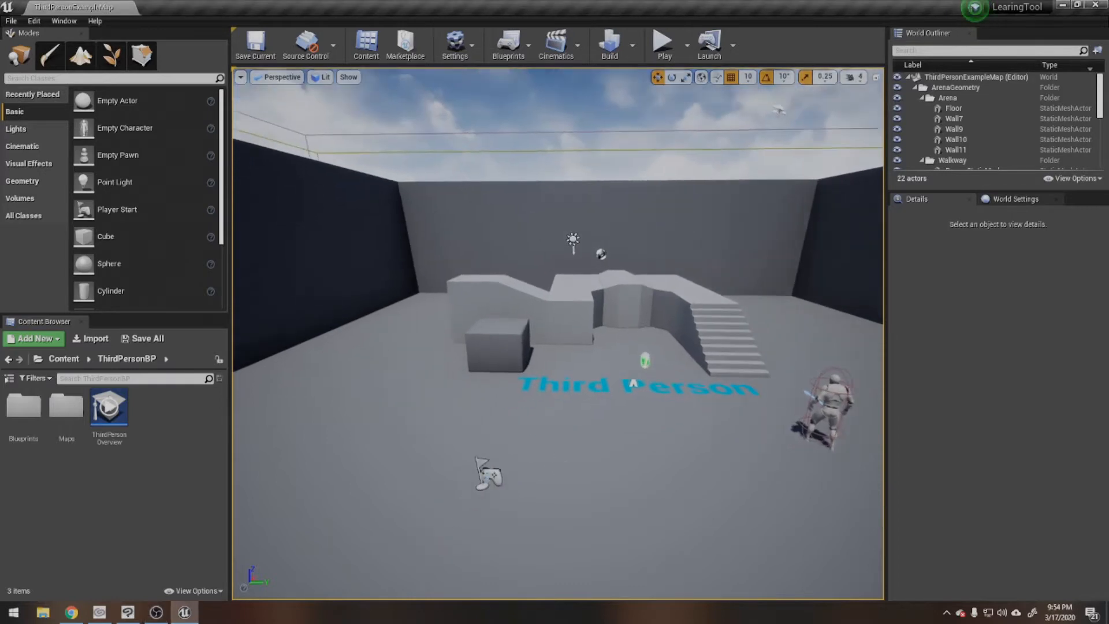
Step: Look around the Third Person level by turning and flying the perspective camera past the stairs, blocks and character
{"action": "middle_click_drag", "start_coordinate": [572, 477], "coordinate": [541, 480]}
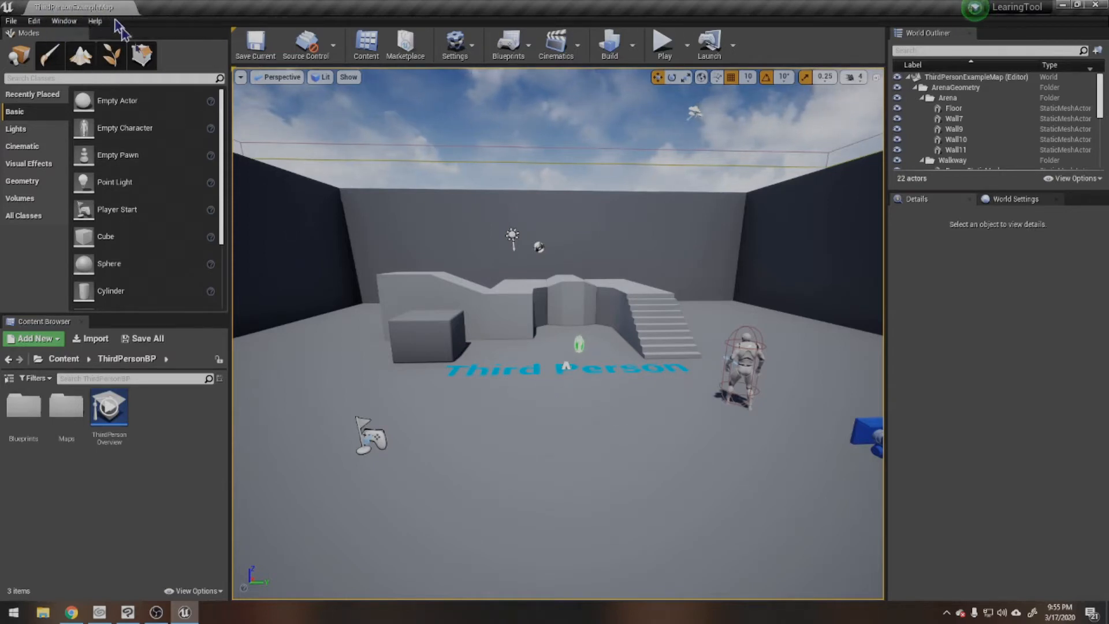
{"action": "right_click_drag", "start_coordinate": [552, 368], "coordinate": [248, 399]}
{"action": "key", "text": "w"}
{"action": "key", "text": "s"}
{"action": "key", "text": "d"}
{"action": "key", "text": "d"}
{"action": "key", "text": "a"}
{"action": "key", "text": "s"}
{"action": "right_click_drag", "start_coordinate": [647, 397], "coordinate": [614, 392]}
{"action": "right_click_drag", "start_coordinate": [478, 341], "coordinate": [528, 325]}
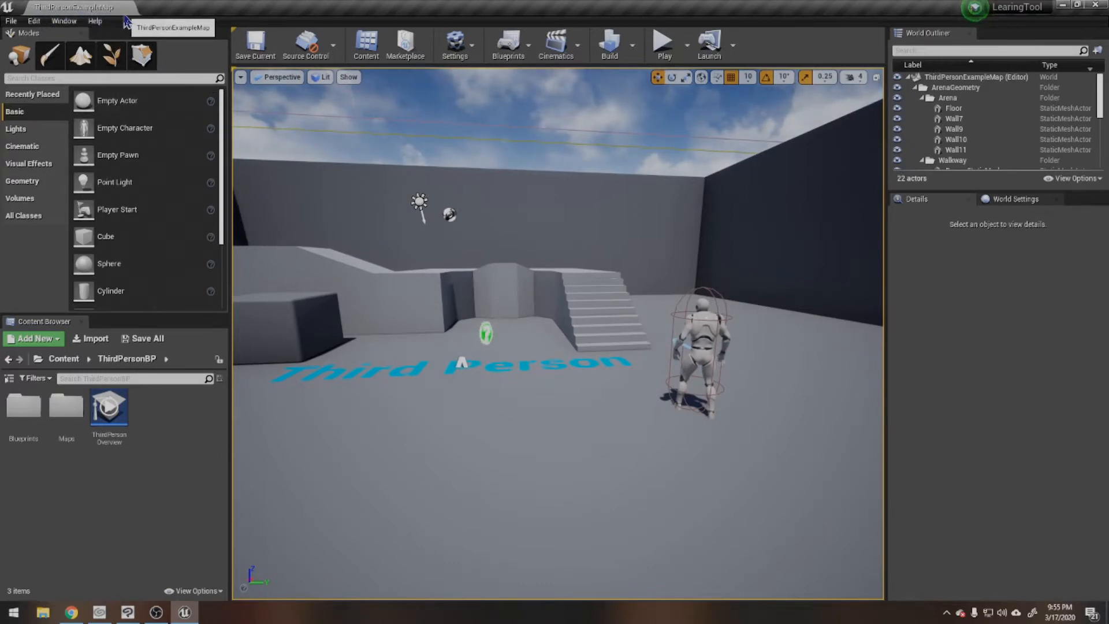
Step: View the templates offered for a new level and dismiss them without creating a level
{"action": "left_click", "coordinate": [11, 21]}
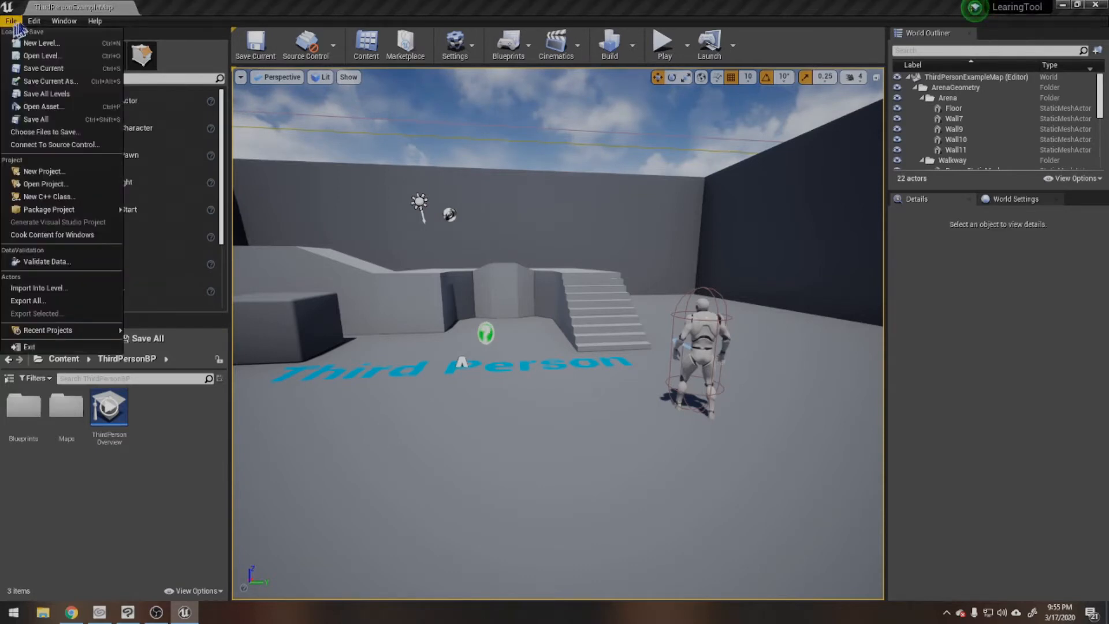
{"action": "mouse_move", "coordinate": [34, 23]}
{"action": "mouse_move", "coordinate": [84, 27]}
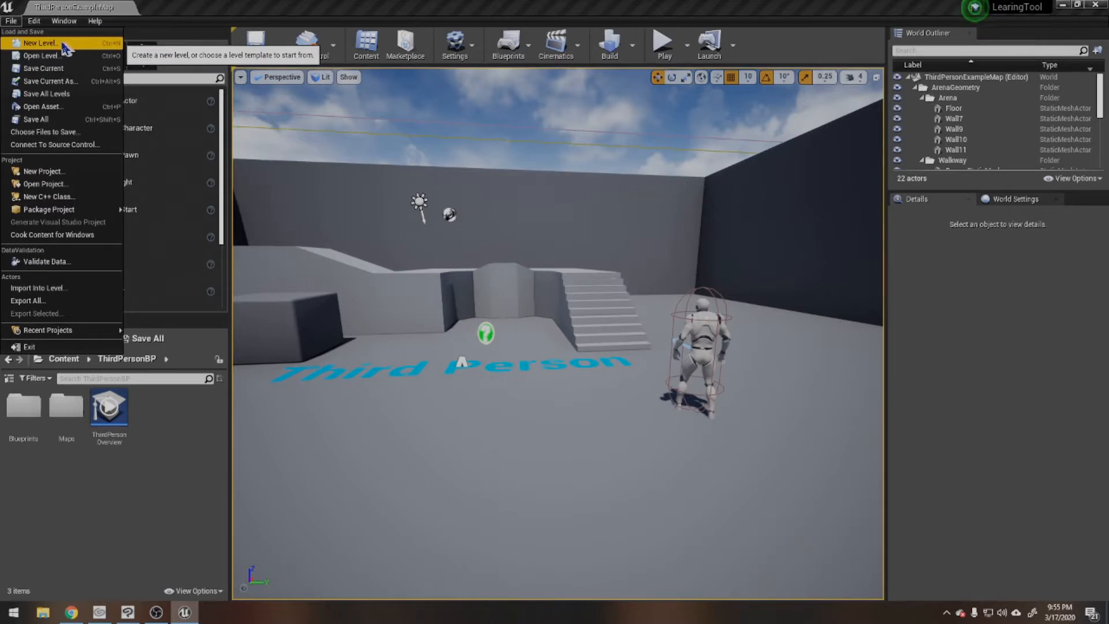
{"action": "left_click", "coordinate": [56, 48]}
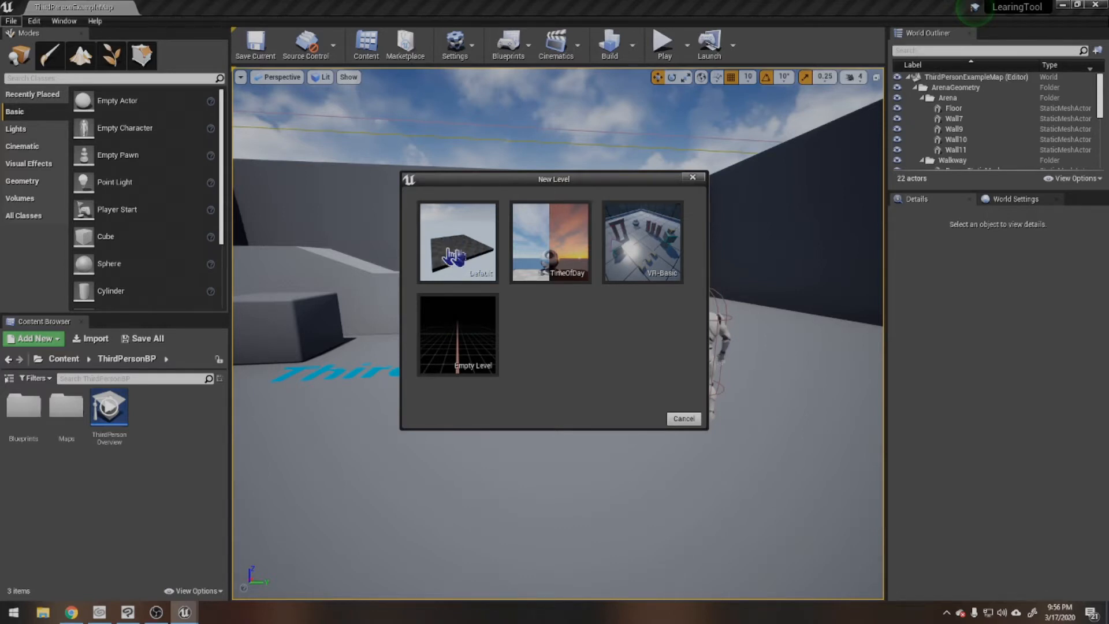
{"action": "left_click", "coordinate": [682, 419]}
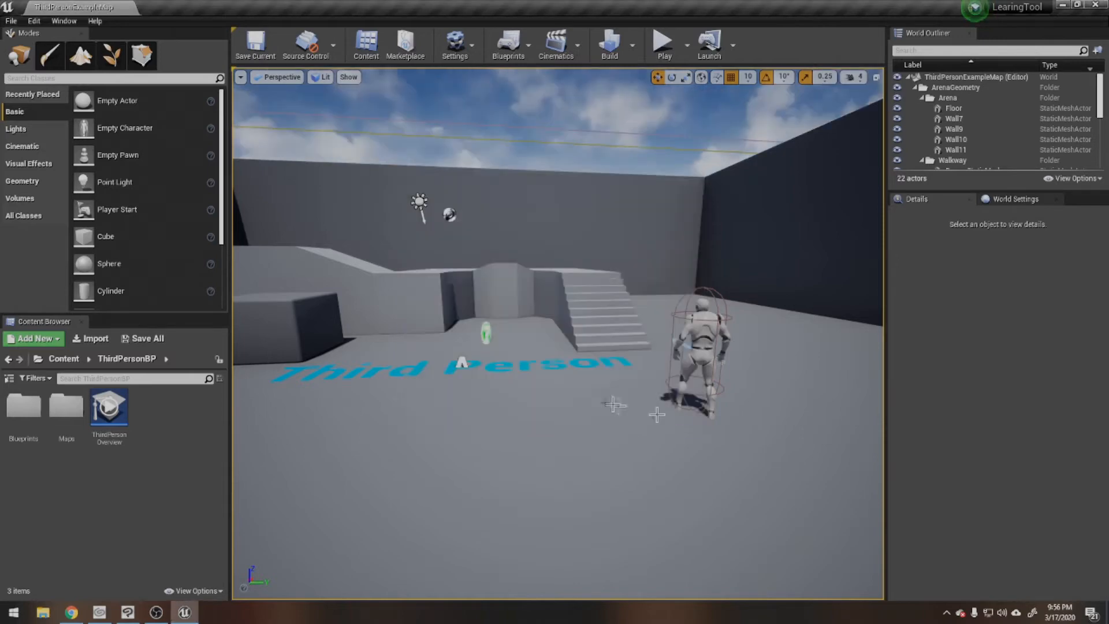
Step: Open the Project Settings and look through the setting categories from Project down to Plugins
{"action": "left_click", "coordinate": [11, 21]}
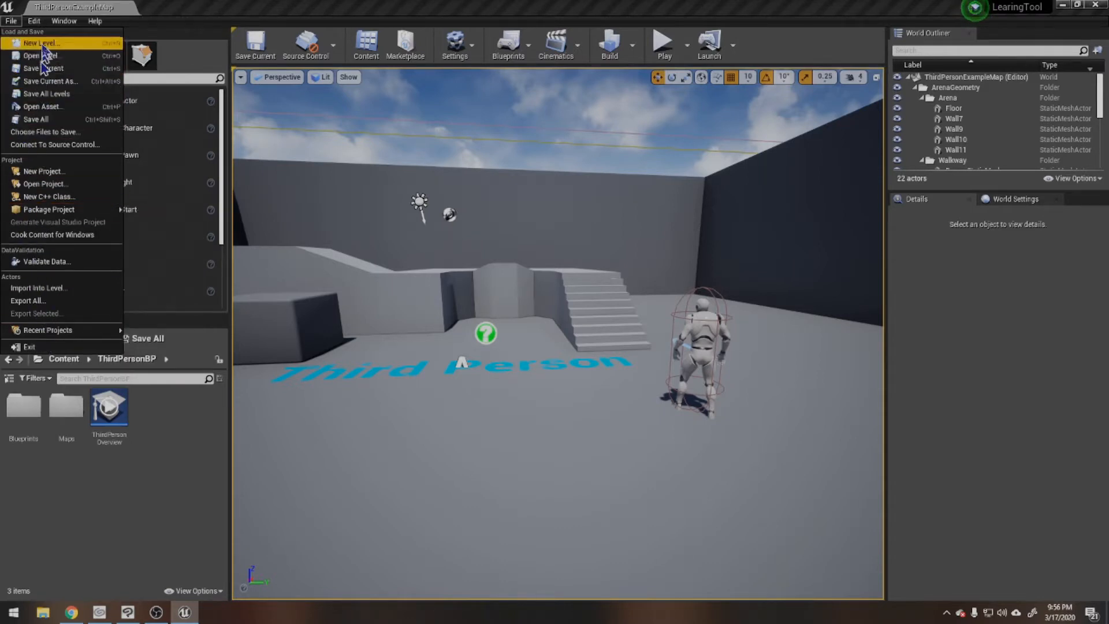
{"action": "mouse_move", "coordinate": [35, 24]}
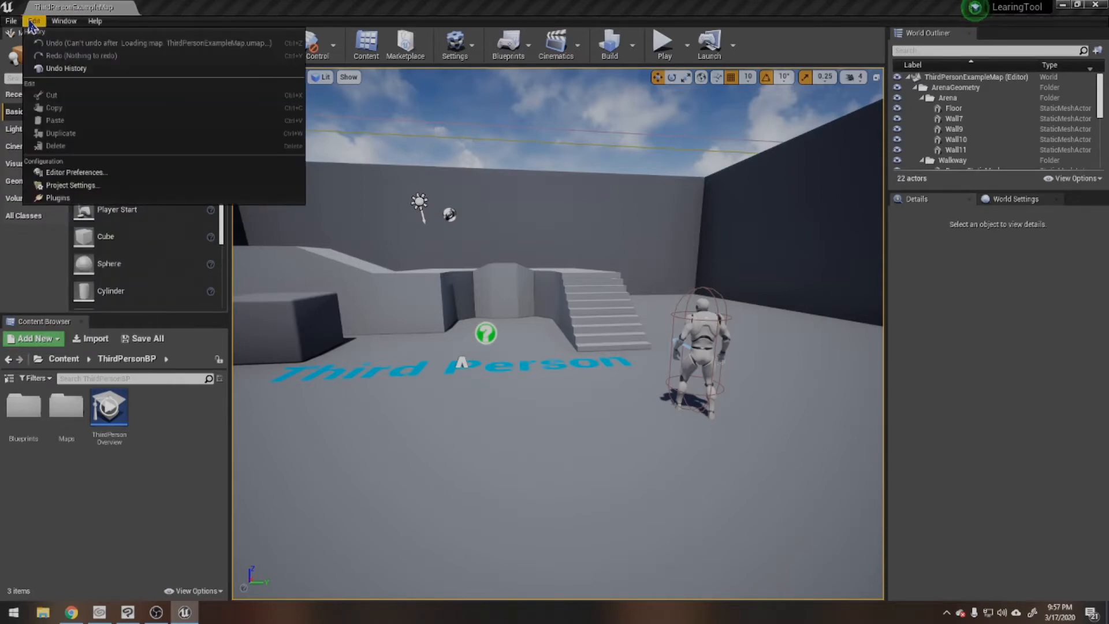
{"action": "left_click", "coordinate": [67, 186]}
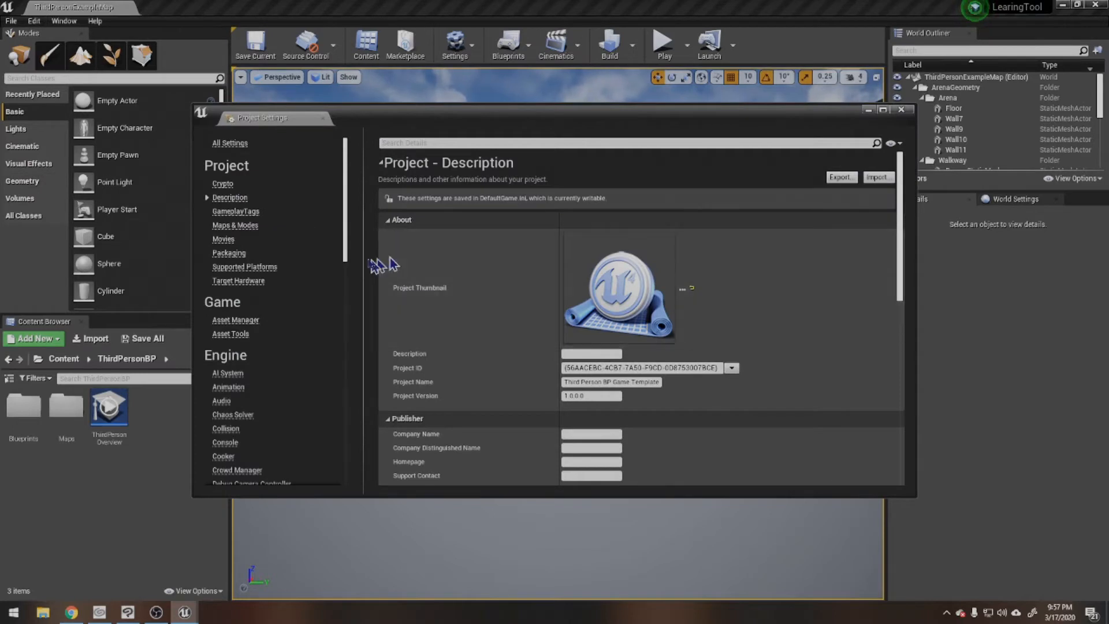
{"action": "scroll", "coordinate": [399, 259], "scroll_direction": "down", "scroll_amount": 2}
{"action": "scroll", "coordinate": [254, 277], "scroll_direction": "down", "scroll_amount": 10}
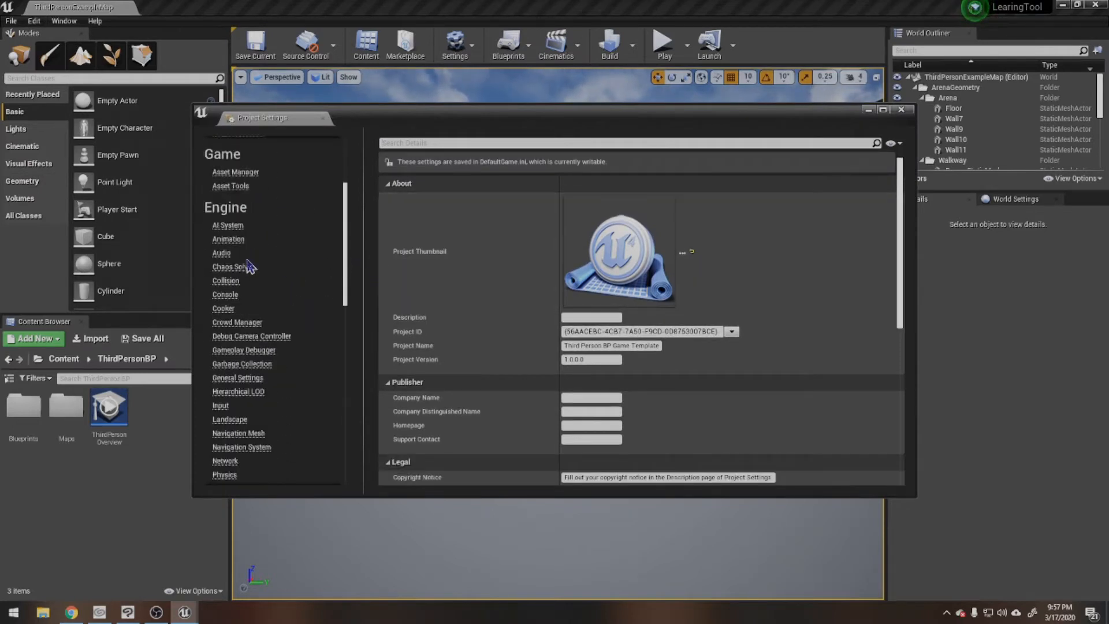
{"action": "scroll", "coordinate": [250, 294], "scroll_direction": "down", "scroll_amount": 3}
{"action": "scroll", "coordinate": [256, 323], "scroll_direction": "up", "scroll_amount": 8}
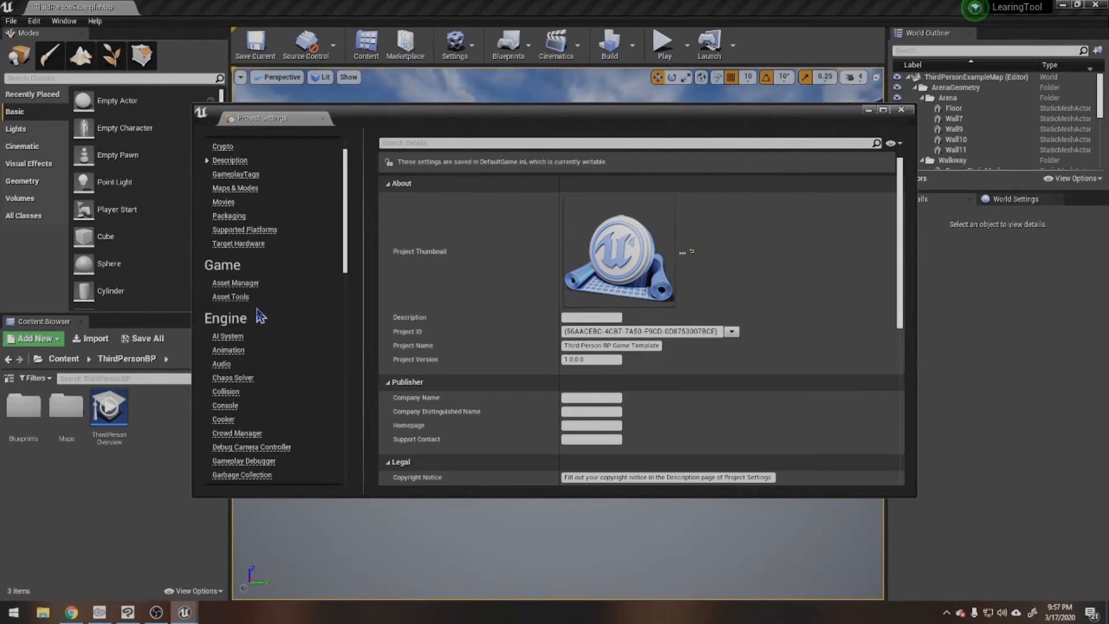
{"action": "scroll", "coordinate": [263, 347], "scroll_direction": "down", "scroll_amount": 1}
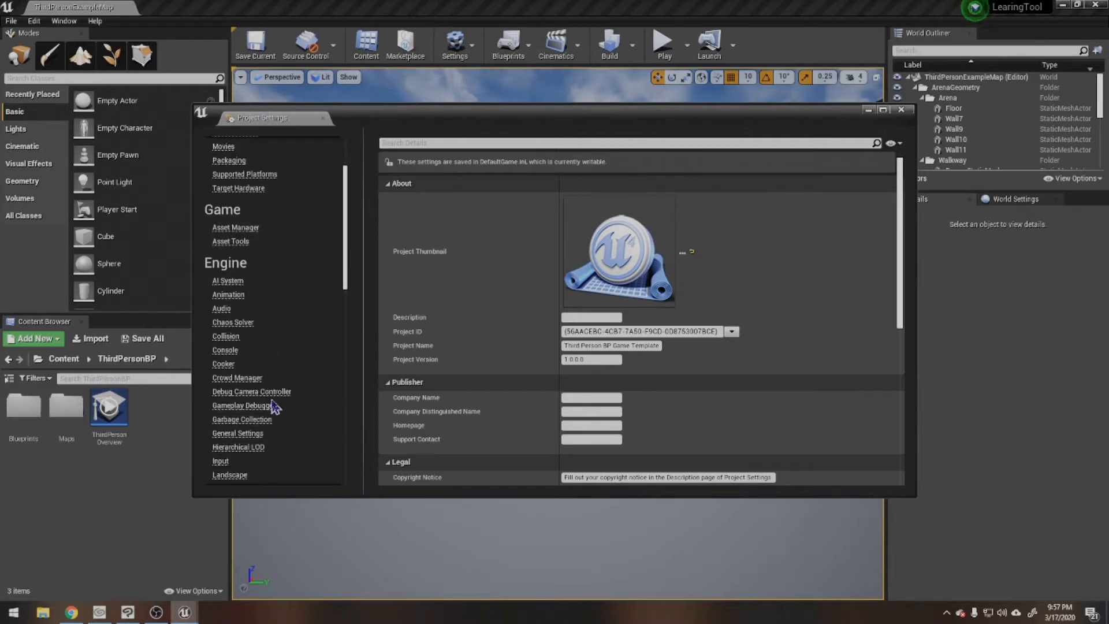
{"action": "scroll", "coordinate": [260, 399], "scroll_direction": "down", "scroll_amount": 2}
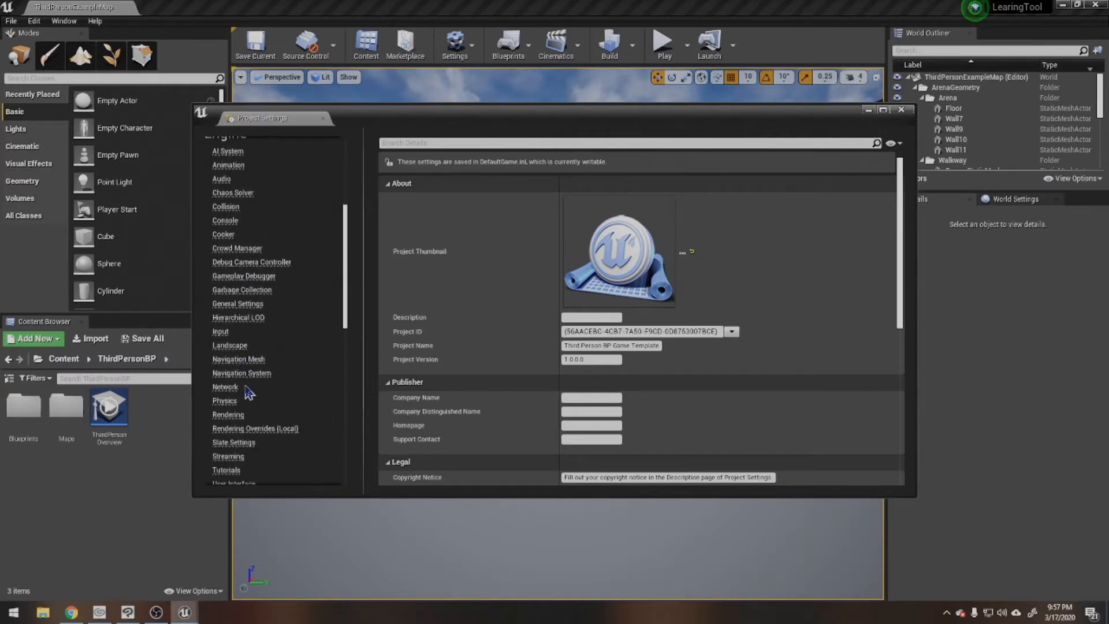
{"action": "scroll", "coordinate": [239, 367], "scroll_direction": "down", "scroll_amount": 4}
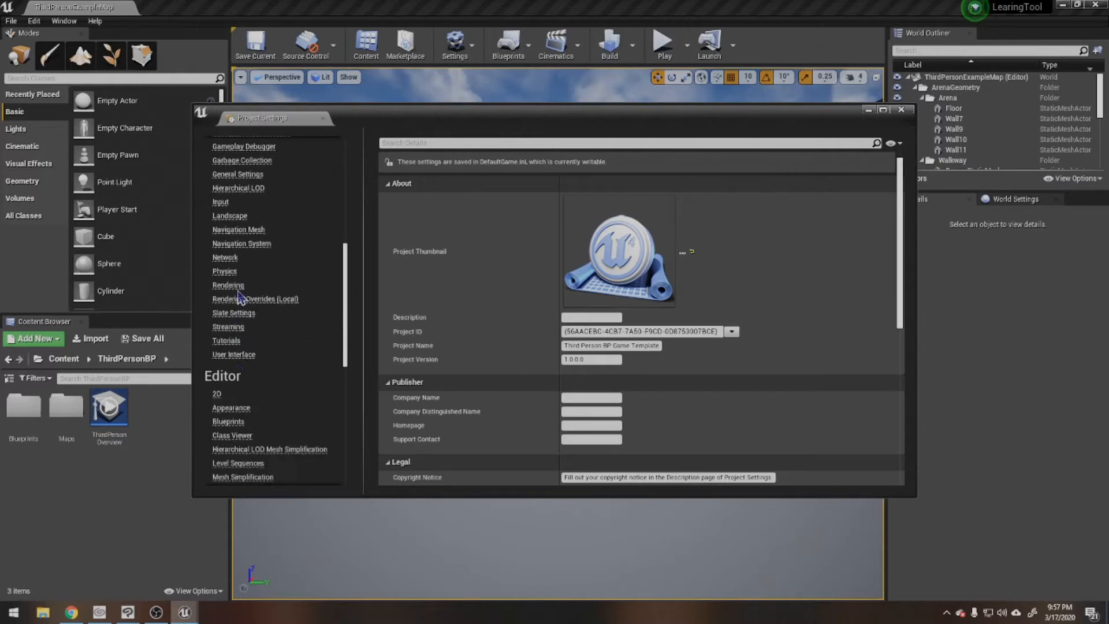
{"action": "scroll", "coordinate": [241, 297], "scroll_direction": "down", "scroll_amount": 5}
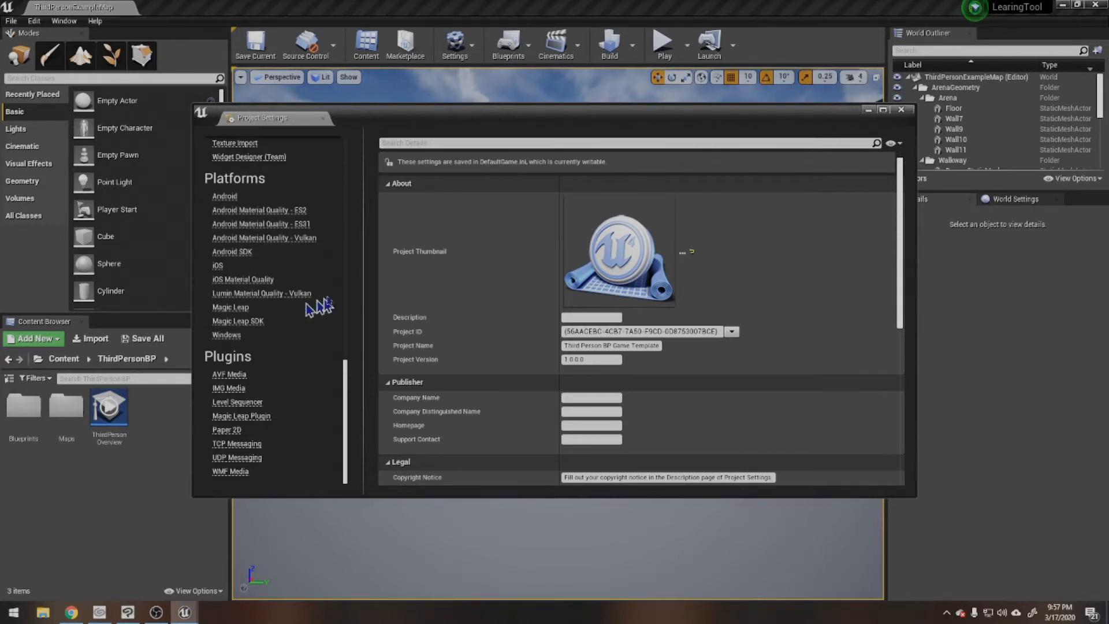
Step: Review the project's Description settings and close the Project Settings
{"action": "scroll", "coordinate": [554, 335], "scroll_direction": "down", "scroll_amount": 3}
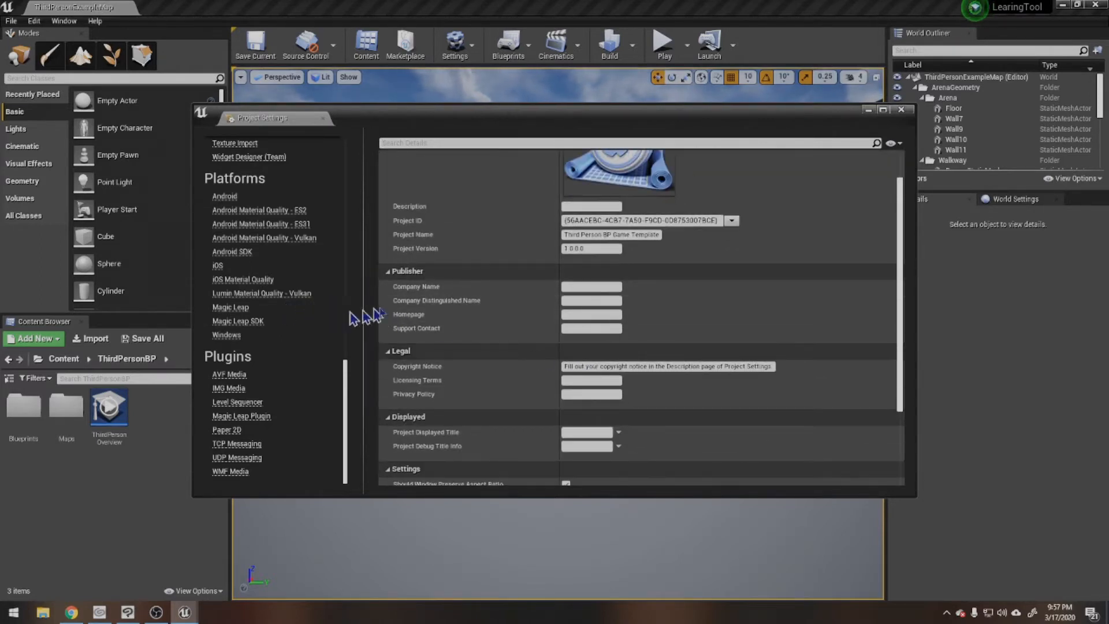
{"action": "scroll", "coordinate": [289, 289], "scroll_direction": "up", "scroll_amount": 10}
{"action": "scroll", "coordinate": [283, 280], "scroll_direction": "up", "scroll_amount": 5}
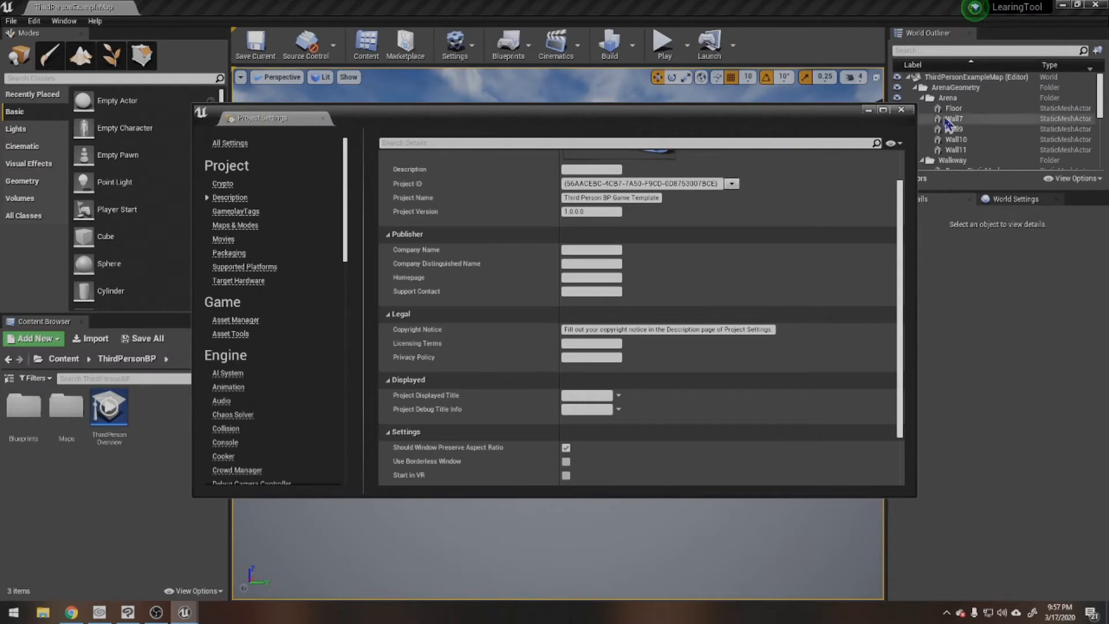
{"action": "left_click", "coordinate": [901, 109]}
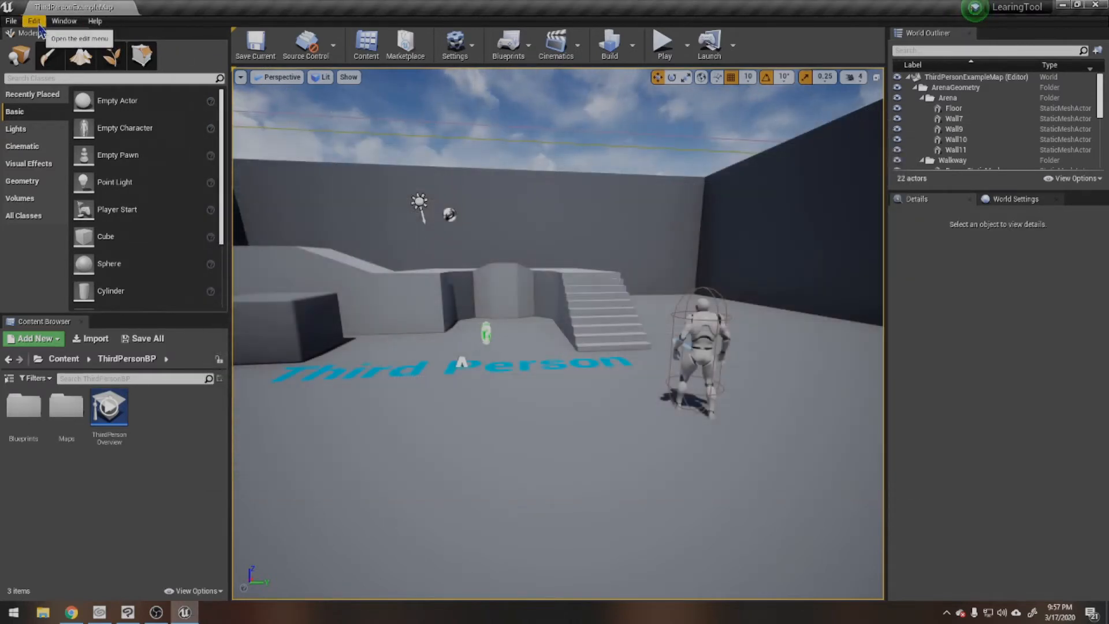
Step: Open the plugin browser, enable the Adjust Analytics Provider plugin as a trial and disable it again
{"action": "left_click", "coordinate": [35, 21]}
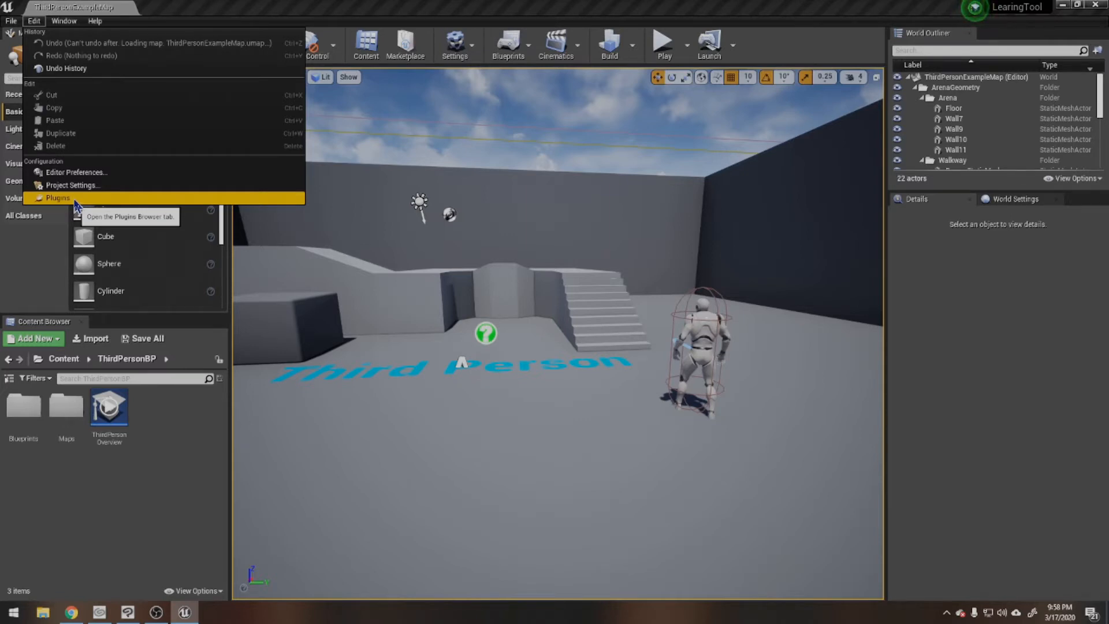
{"action": "left_click", "coordinate": [75, 199]}
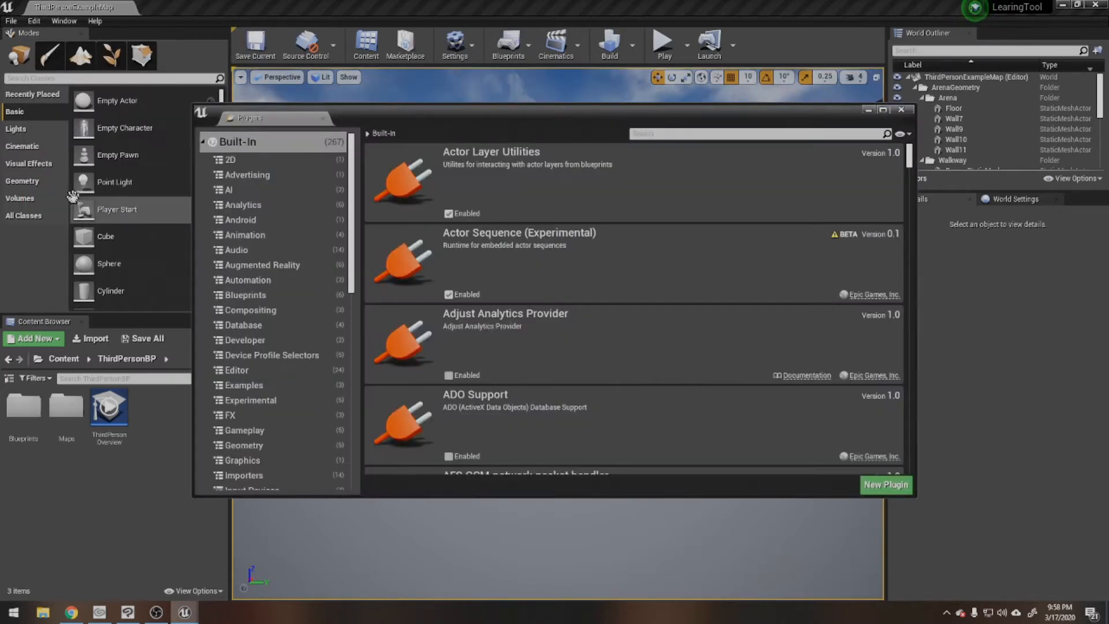
{"action": "scroll", "coordinate": [531, 228], "scroll_direction": "down", "scroll_amount": 3}
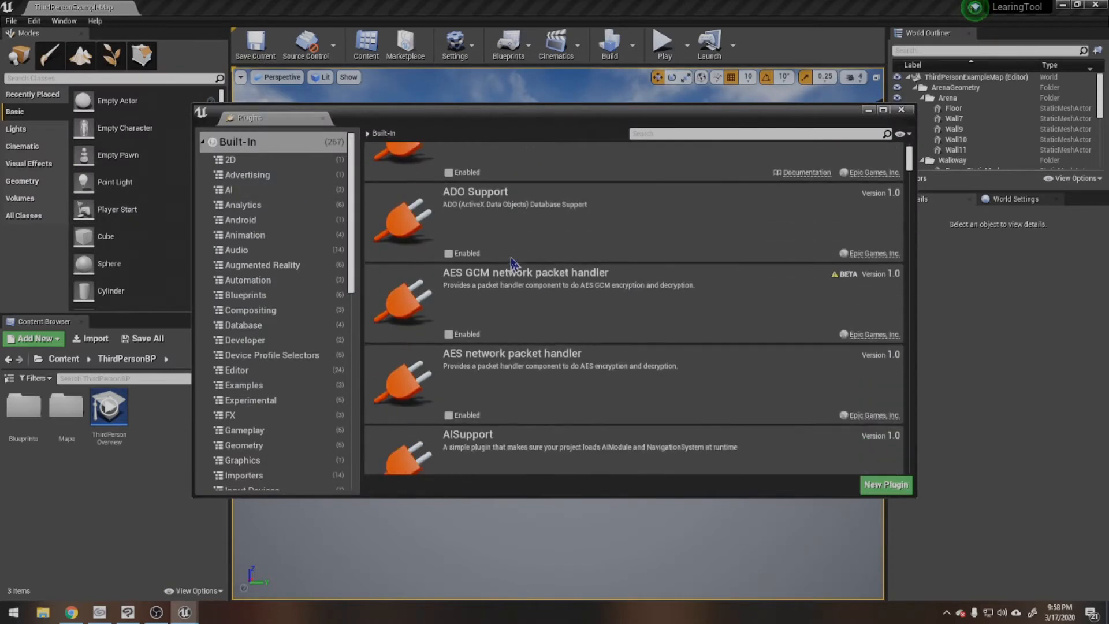
{"action": "scroll", "coordinate": [484, 280], "scroll_direction": "up", "scroll_amount": 1}
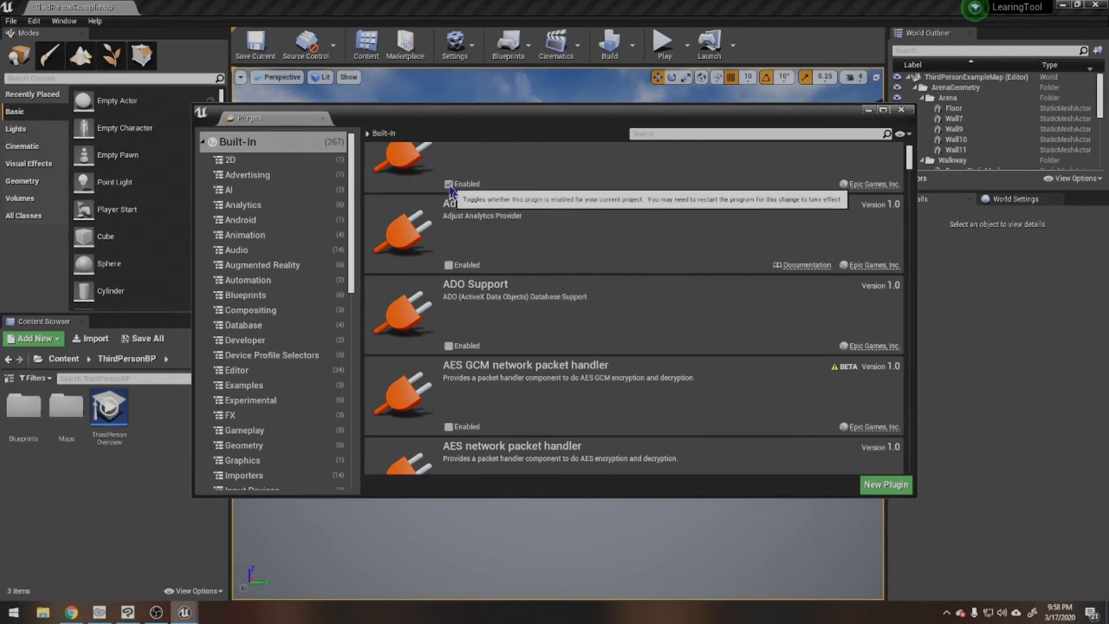
{"action": "left_click", "coordinate": [448, 265]}
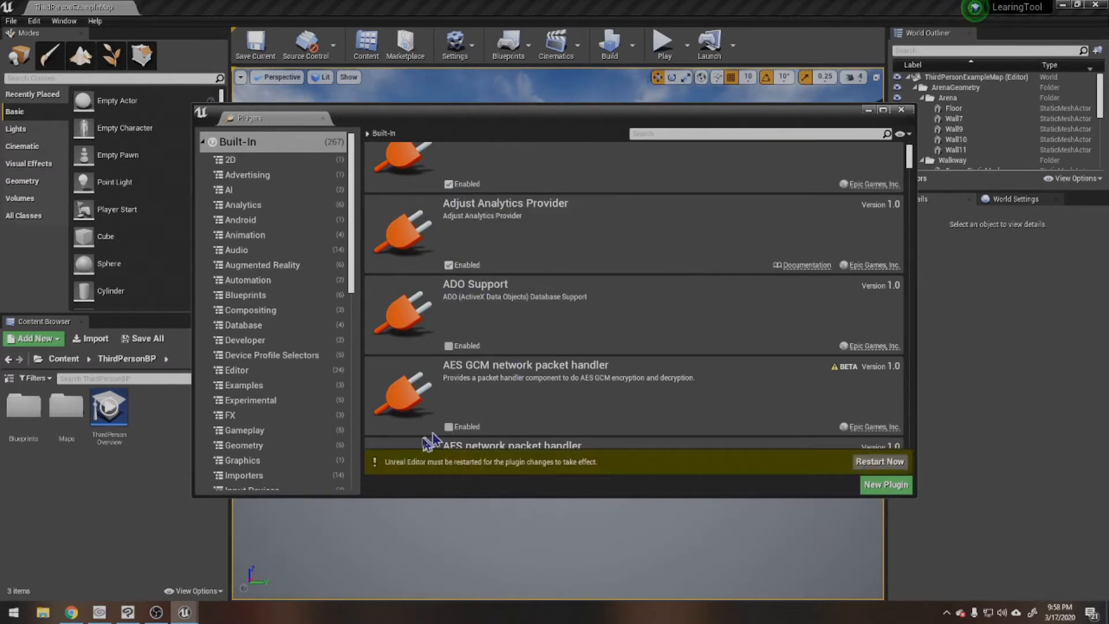
{"action": "left_click", "coordinate": [448, 266]}
Step: Look through the built-in plugin categories and close the plugin browser
{"action": "scroll", "coordinate": [291, 246], "scroll_direction": "down", "scroll_amount": 5}
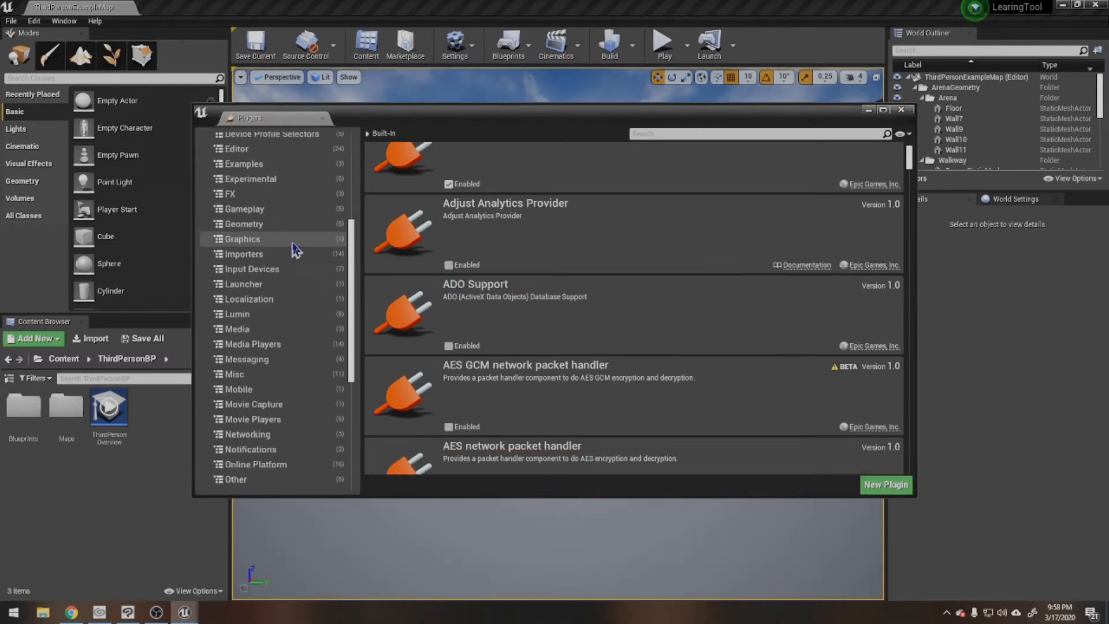
{"action": "scroll", "coordinate": [296, 301], "scroll_direction": "down", "scroll_amount": 5}
{"action": "scroll", "coordinate": [311, 352], "scroll_direction": "up", "scroll_amount": 10}
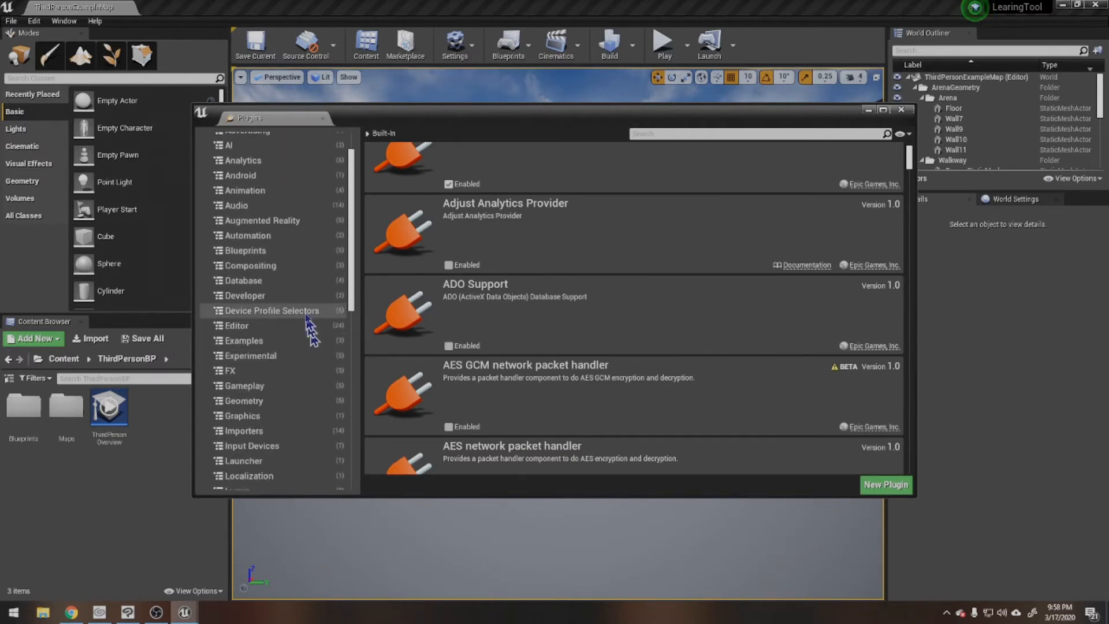
{"action": "scroll", "coordinate": [307, 323], "scroll_direction": "up", "scroll_amount": 3}
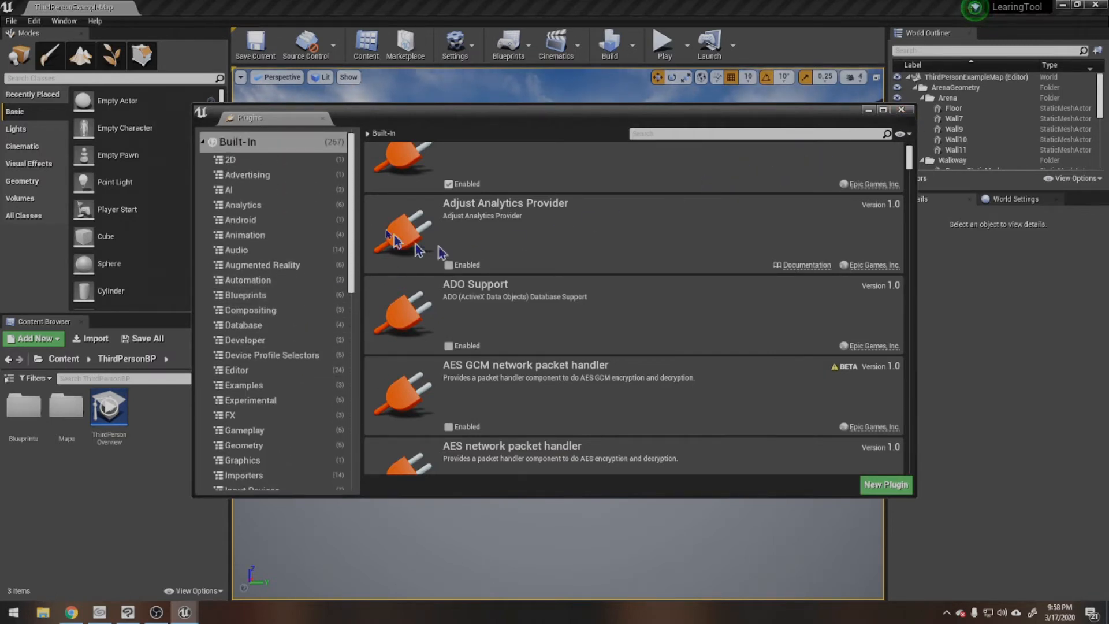
{"action": "left_click", "coordinate": [905, 111]}
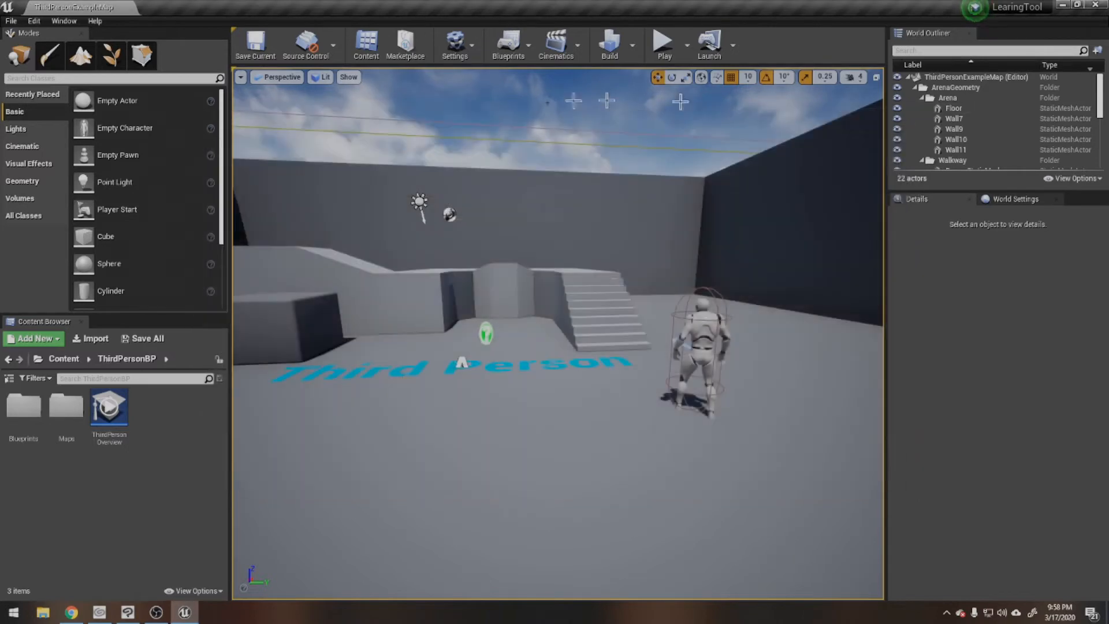
Step: Start the "Welcome to the Unreal Editor" tutorial, view its introduction and leave it
{"action": "left_click", "coordinate": [61, 22]}
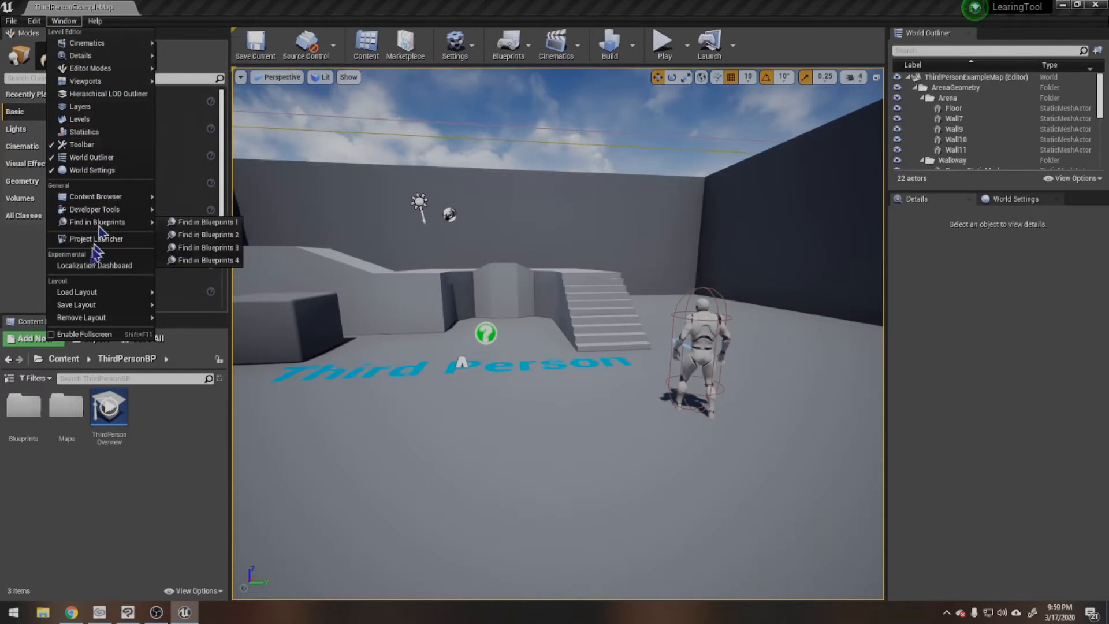
{"action": "mouse_move", "coordinate": [93, 22]}
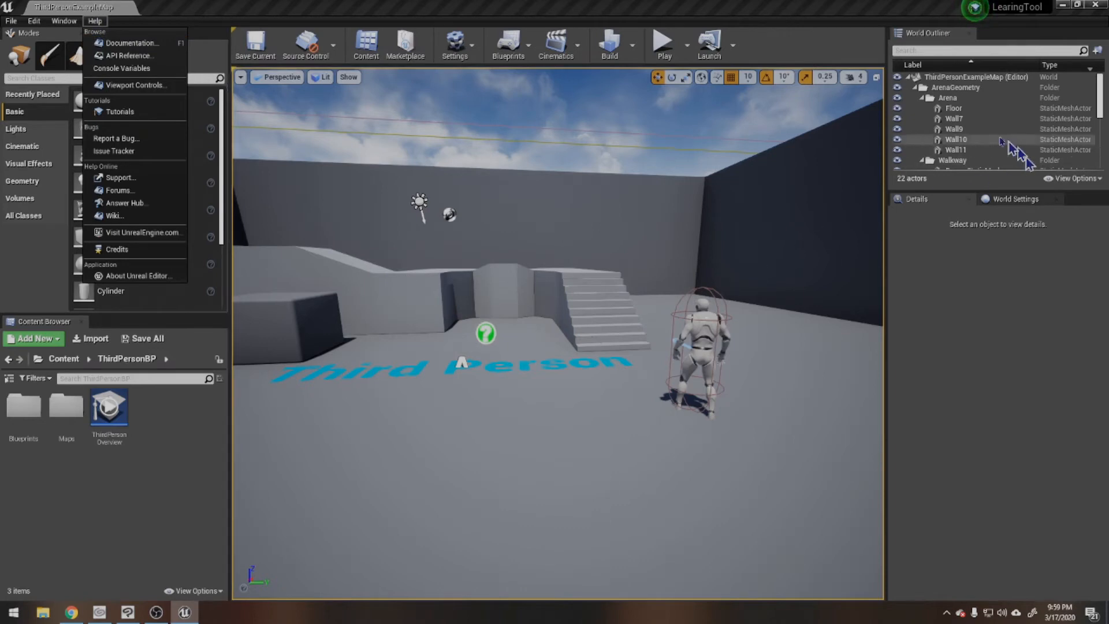
{"action": "left_click", "coordinate": [976, 9]}
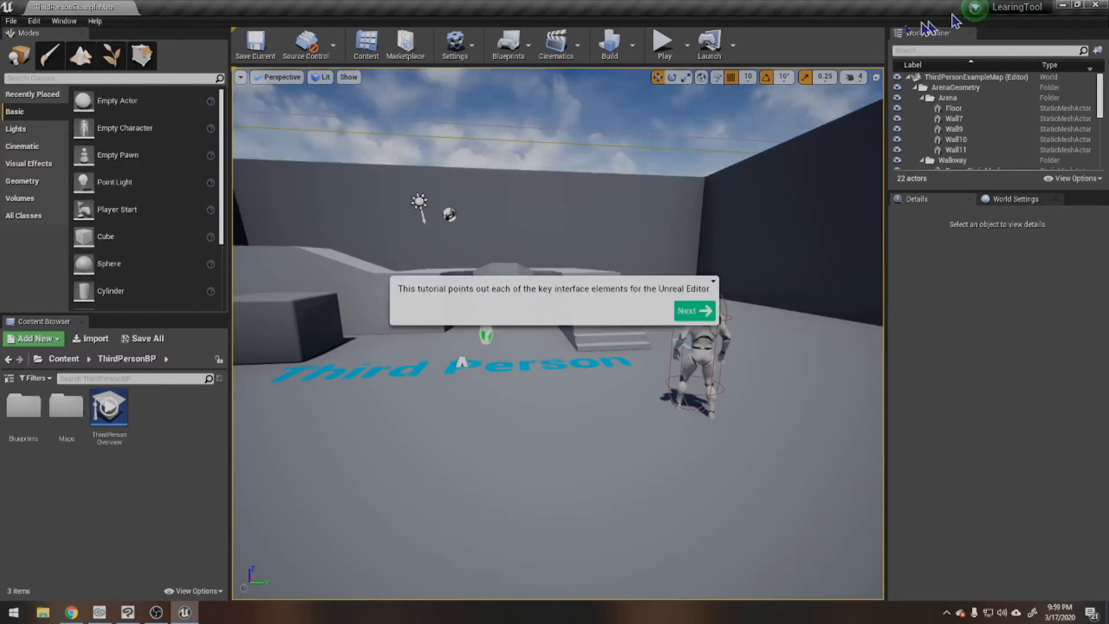
{"action": "left_click", "coordinate": [705, 315]}
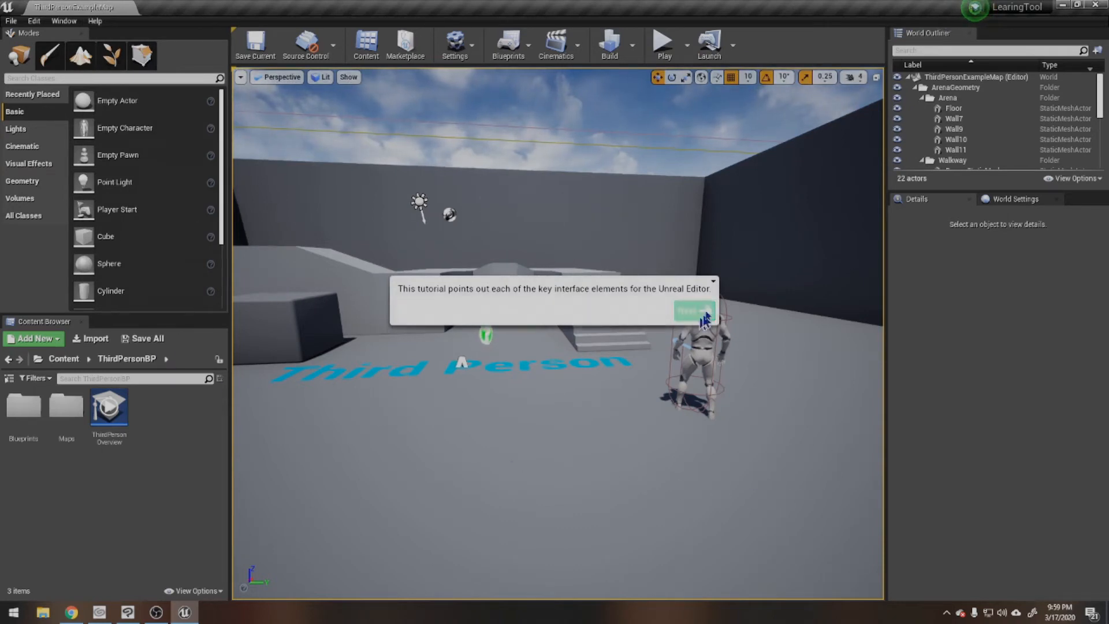
{"action": "left_click", "coordinate": [714, 283]}
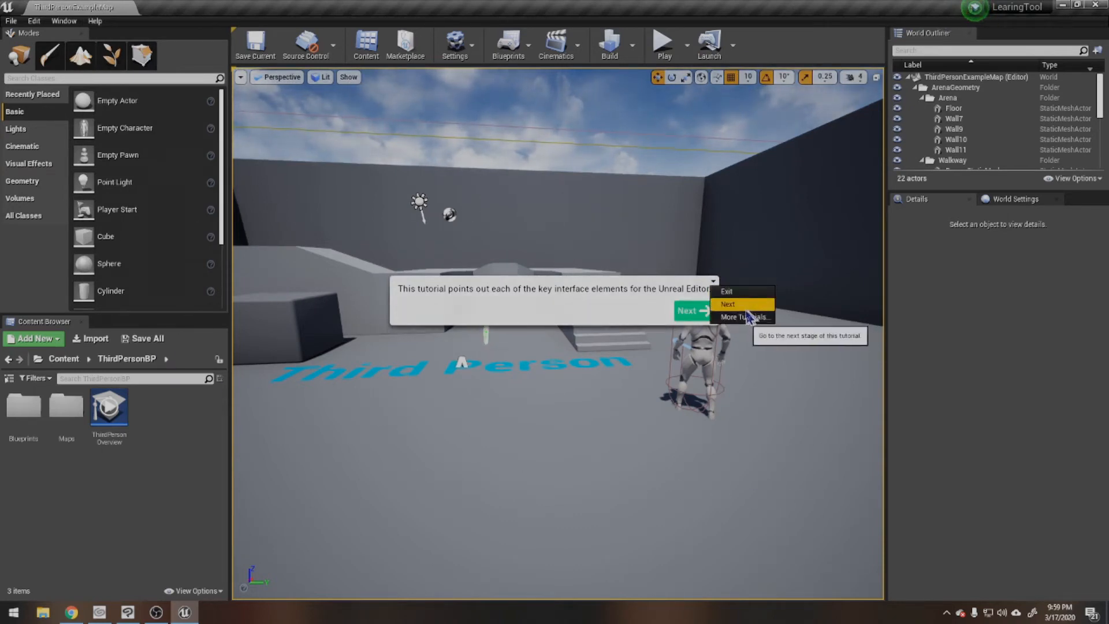
{"action": "left_click", "coordinate": [736, 312]}
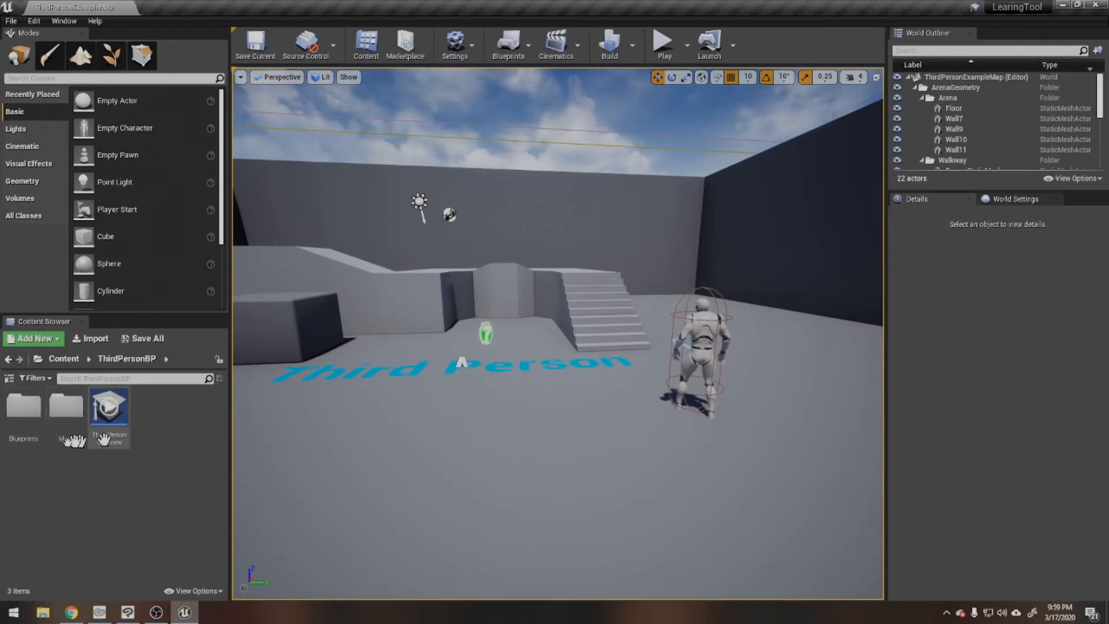
Step: Show the folder tree in the Content Browser and widen it enough to read the folder names
{"action": "left_click", "coordinate": [10, 381]}
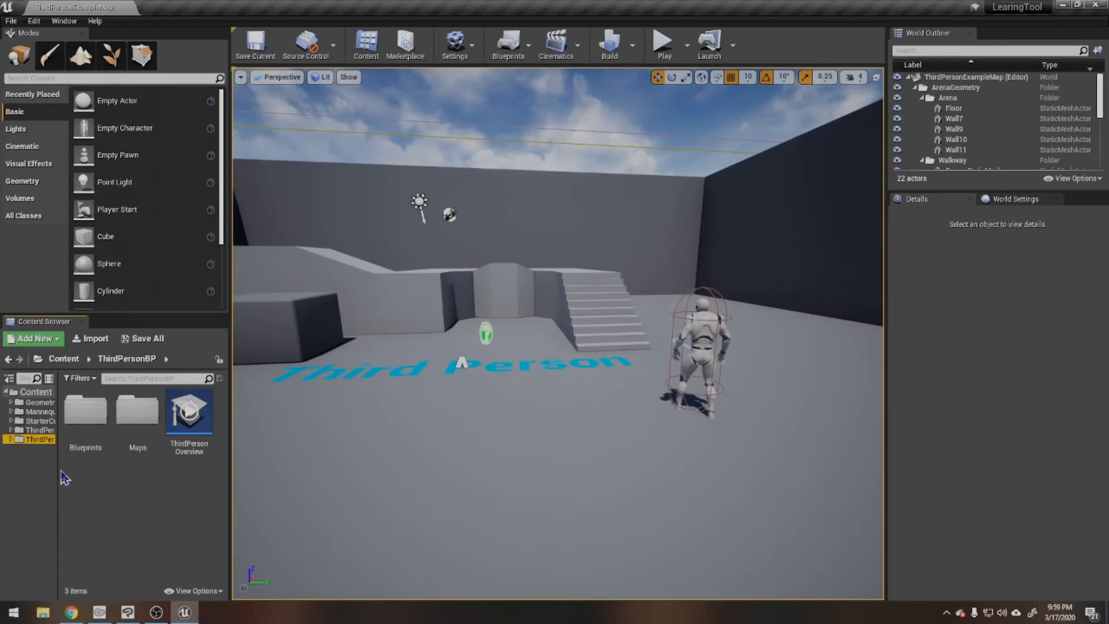
{"action": "left_click_drag", "start_coordinate": [58, 471], "coordinate": [108, 466]}
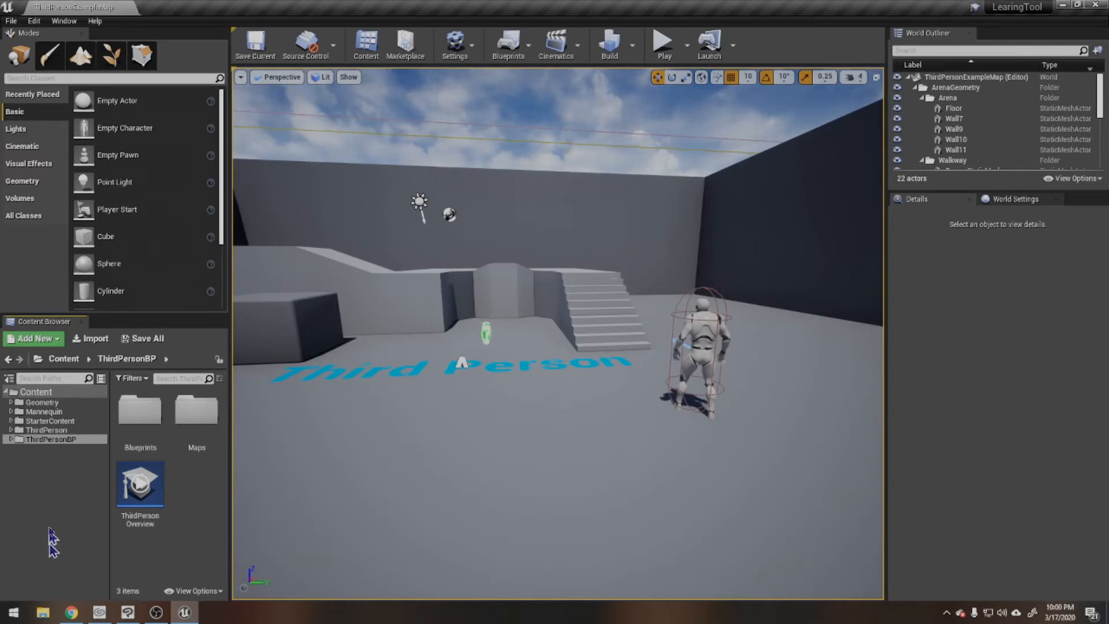
Step: Show the contents of the Geometry, Mannequin and StarterContent folders one after another in the Content Browser
{"action": "left_click", "coordinate": [39, 403]}
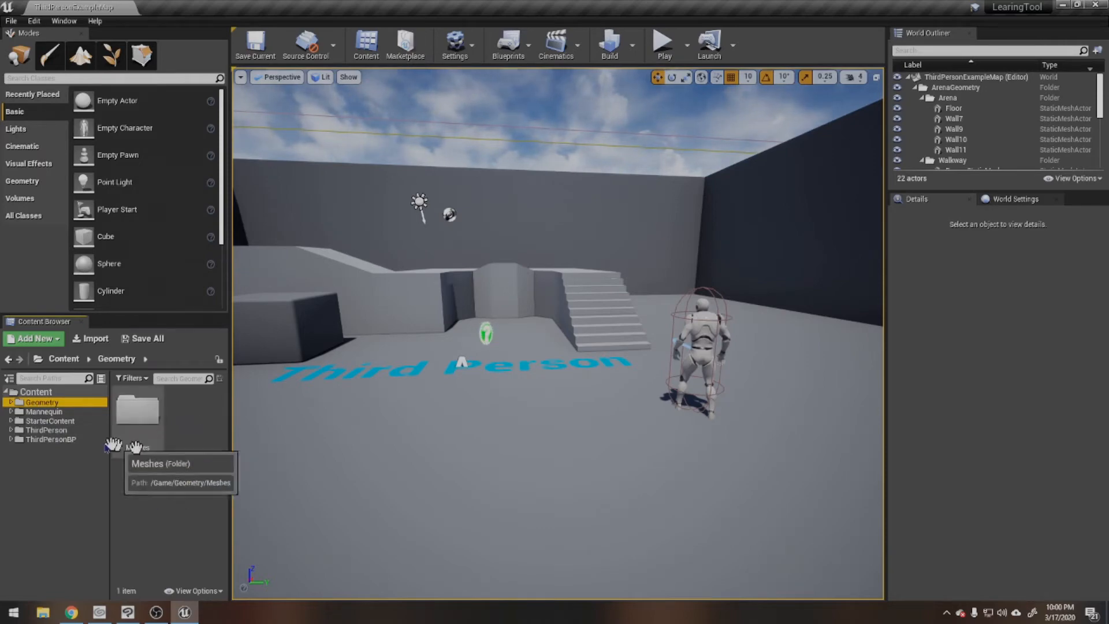
{"action": "left_click", "coordinate": [98, 411]}
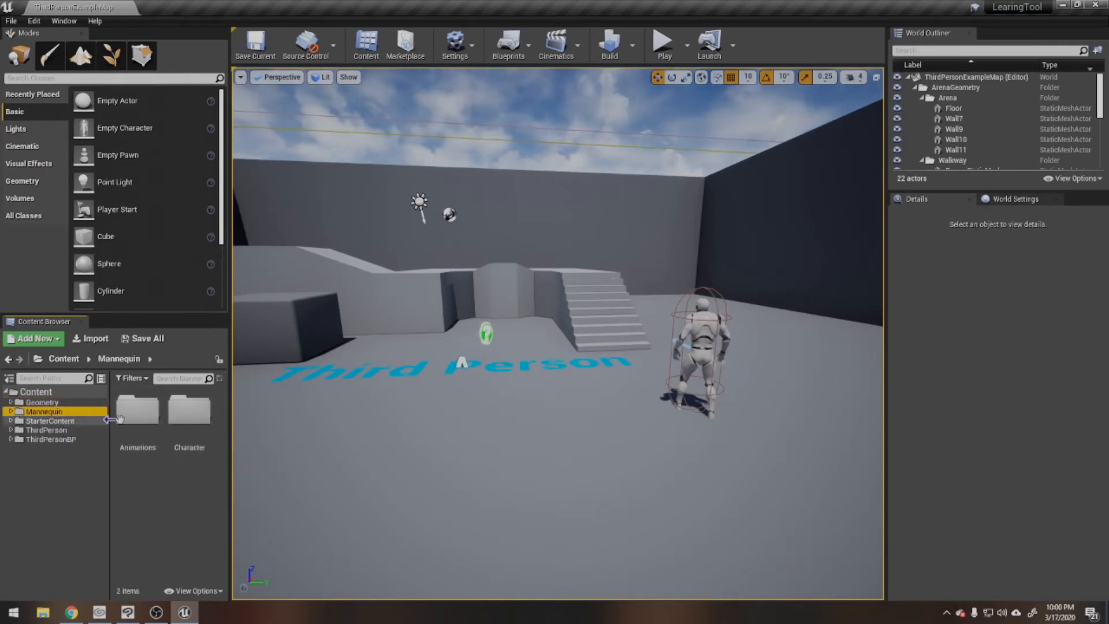
{"action": "left_click", "coordinate": [51, 421]}
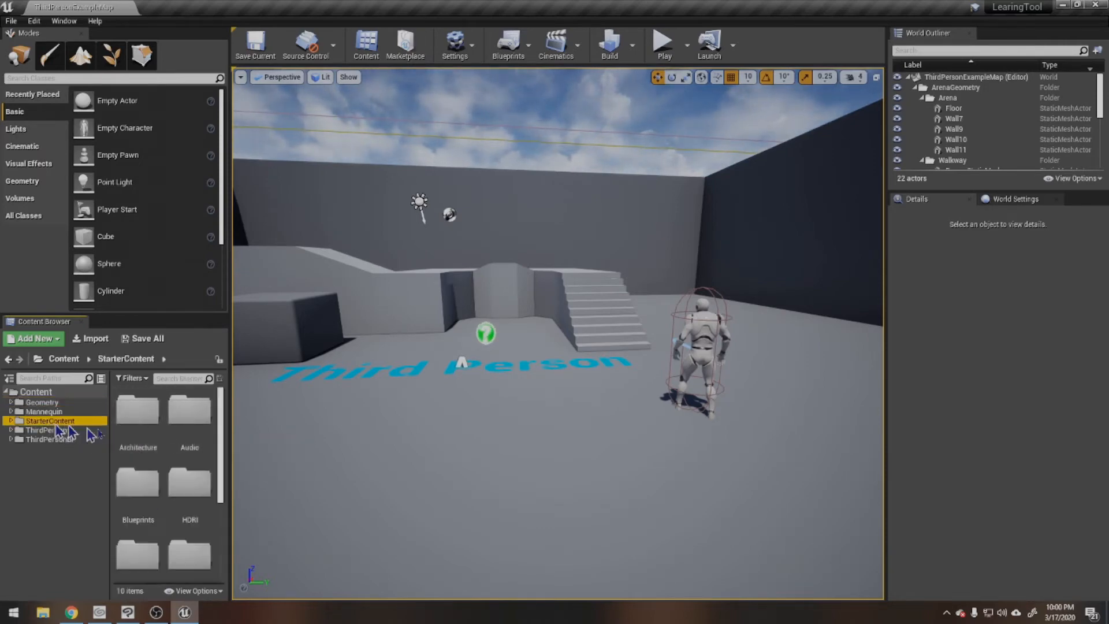
Step: Expand the StarterContent folder, look through its Architecture assets and collapse the folder again
{"action": "left_click", "coordinate": [11, 421]}
{"action": "left_click", "coordinate": [12, 421]}
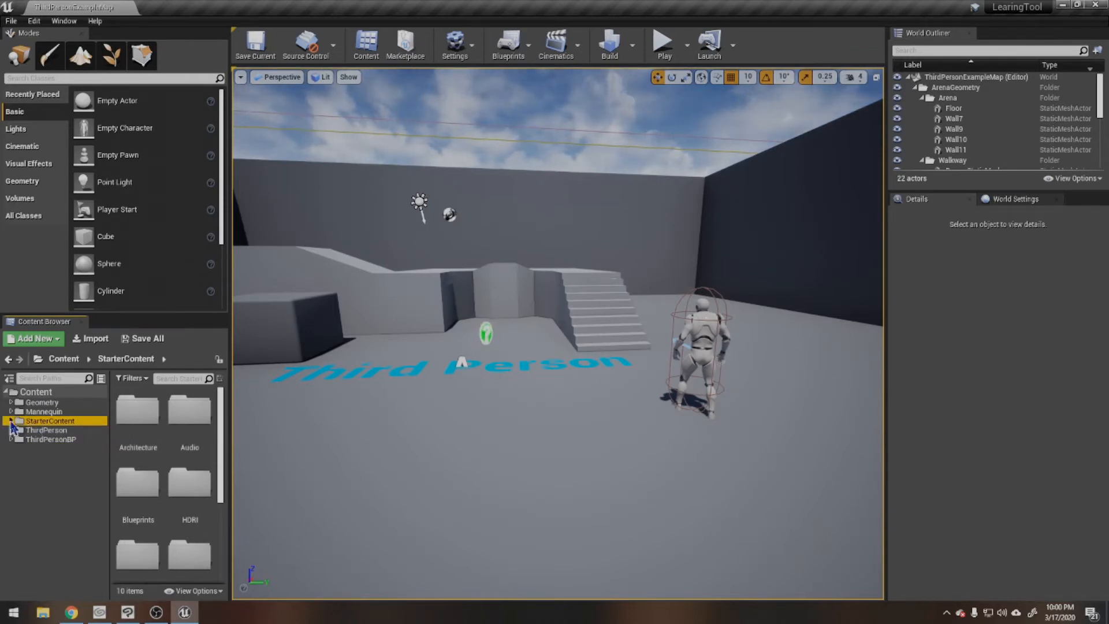
{"action": "left_click", "coordinate": [11, 421]}
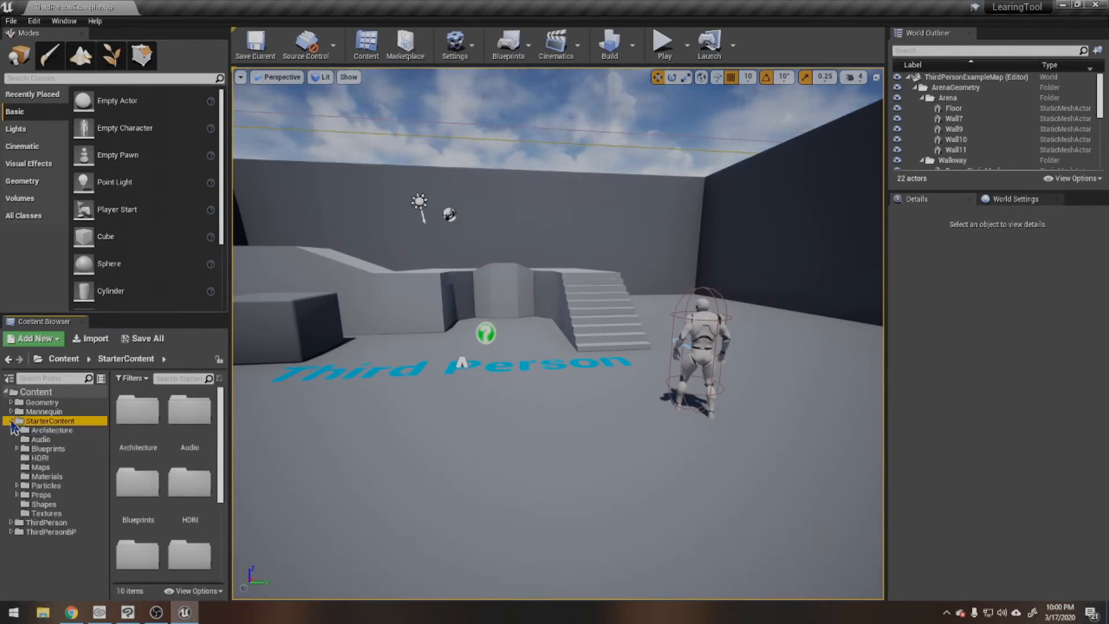
{"action": "left_click", "coordinate": [50, 431]}
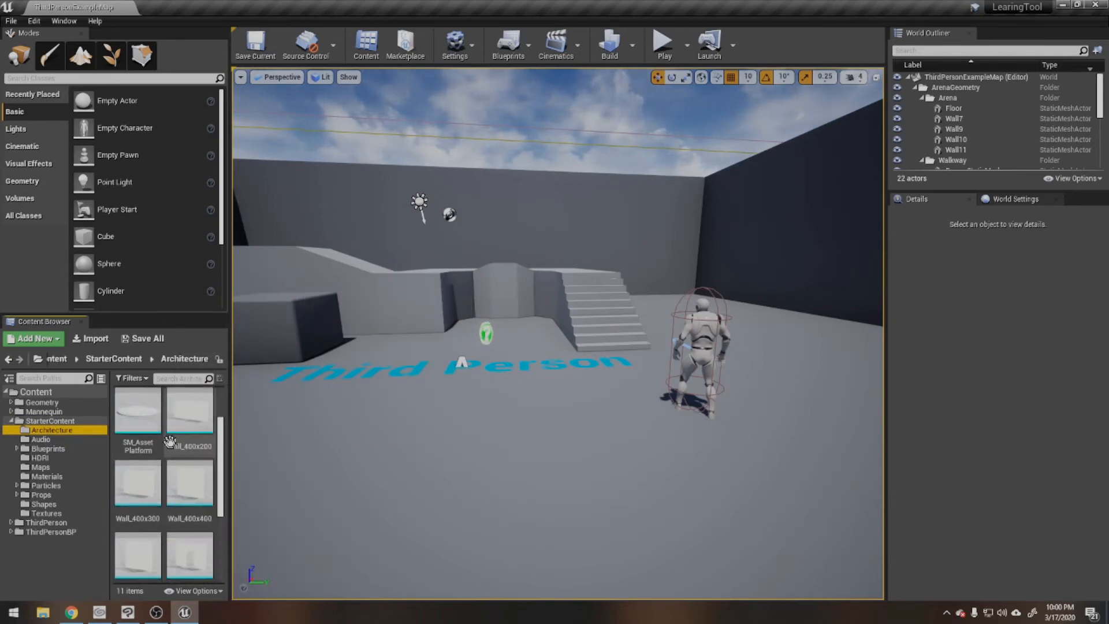
{"action": "scroll", "coordinate": [183, 485], "scroll_direction": "down", "scroll_amount": 5}
{"action": "scroll", "coordinate": [185, 541], "scroll_direction": "up", "scroll_amount": 5}
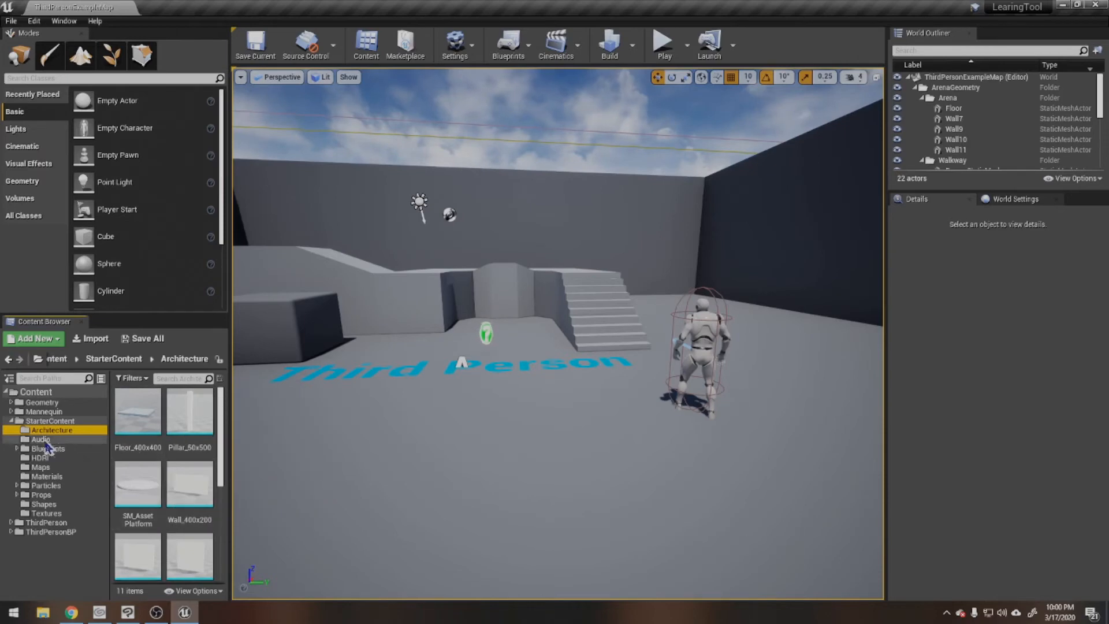
{"action": "left_click", "coordinate": [11, 421]}
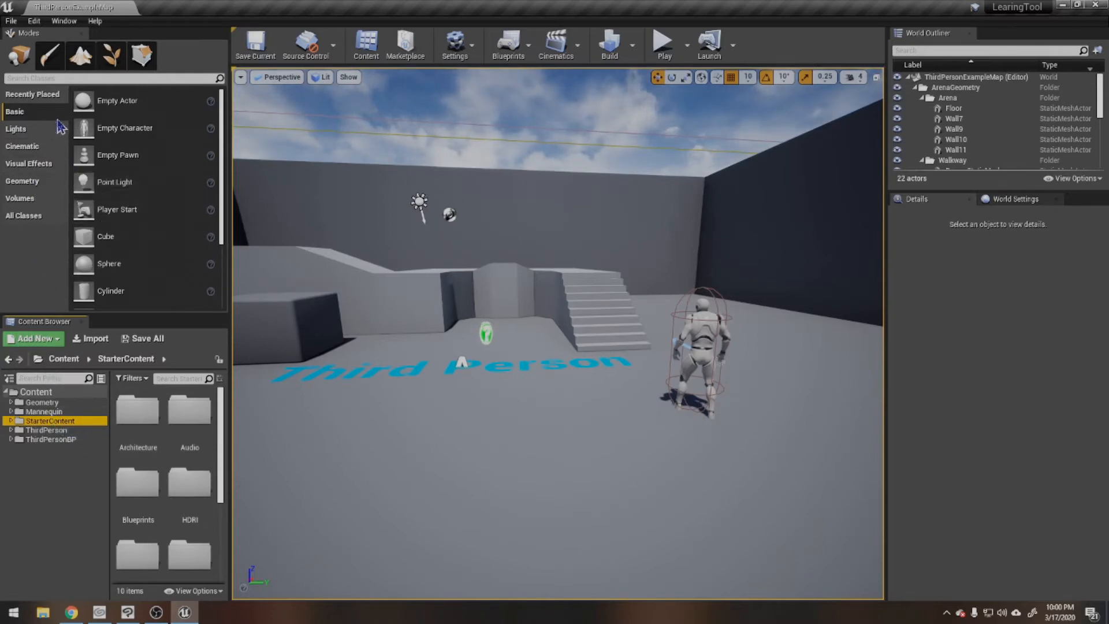
Step: Look through the placeable actors in the Basic category, such as Player Start, Cube and Plane
{"action": "scroll", "coordinate": [138, 167], "scroll_direction": "down", "scroll_amount": 3}
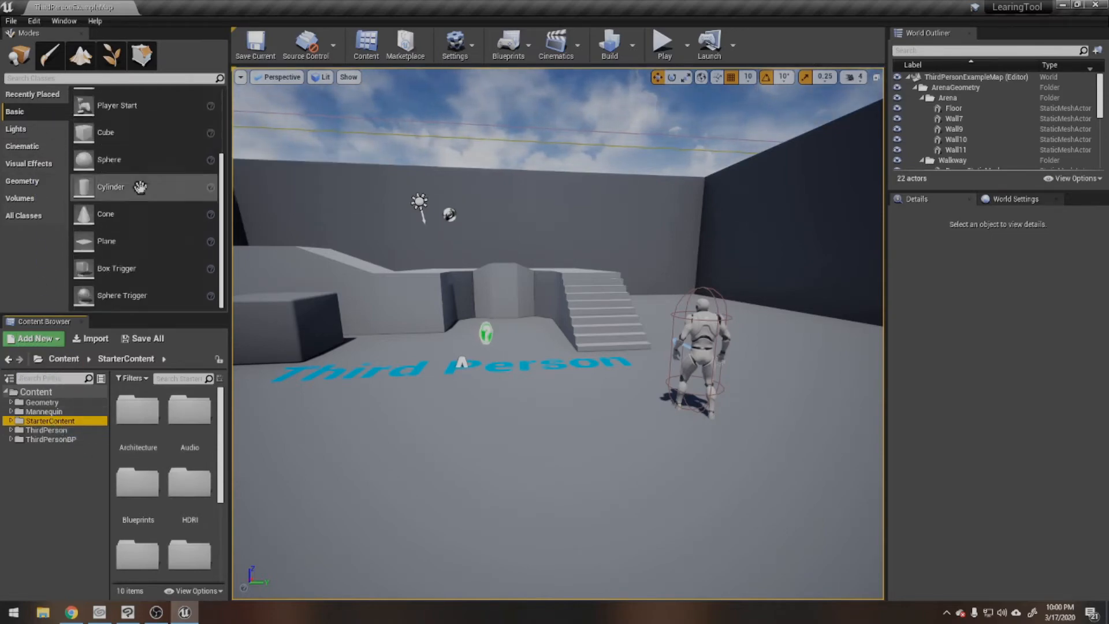
{"action": "scroll", "coordinate": [139, 176], "scroll_direction": "up", "scroll_amount": 3}
{"action": "key", "text": "ctrl+alt"}
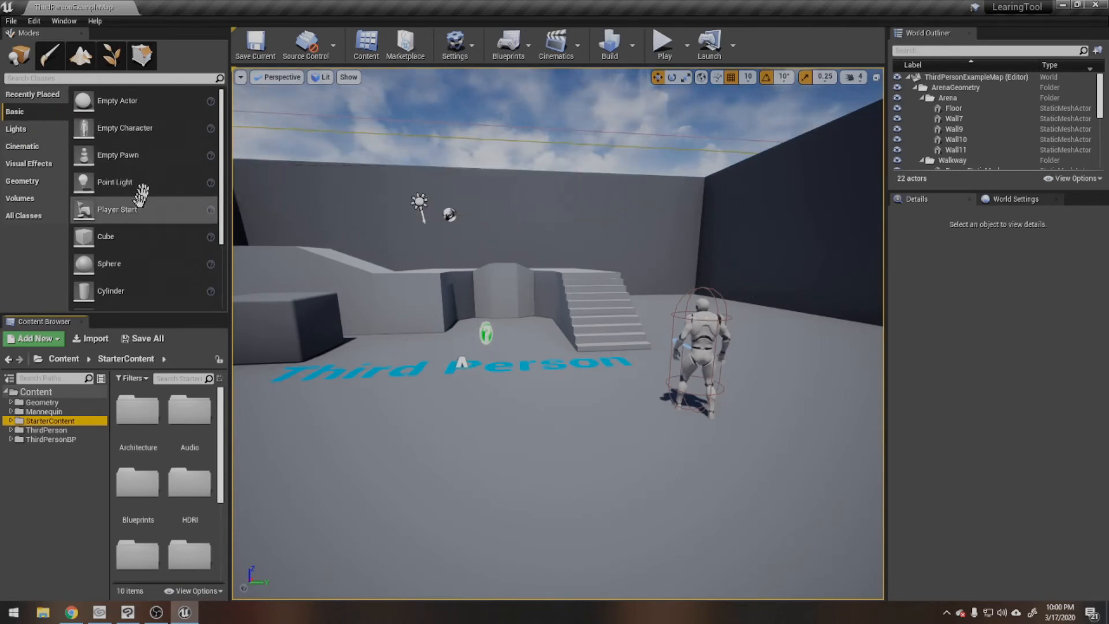
{"action": "right_click_drag", "start_coordinate": [672, 345], "coordinate": [476, 351]}
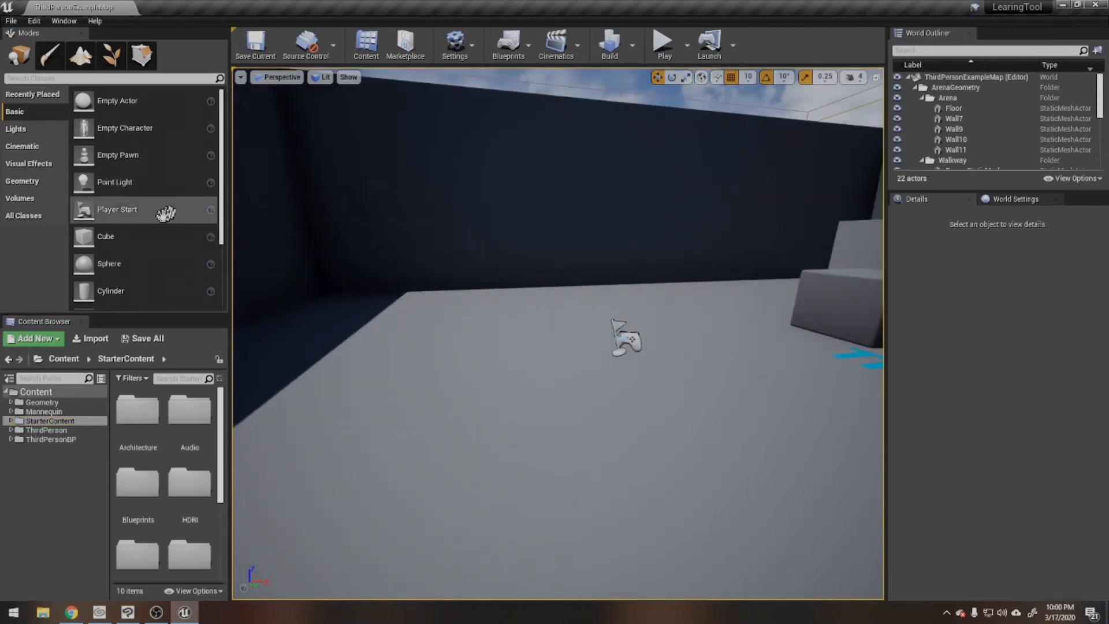
{"action": "left_click_drag", "start_coordinate": [133, 235], "coordinate": [113, 253]}
{"action": "scroll", "coordinate": [116, 254], "scroll_direction": "down", "scroll_amount": 4}
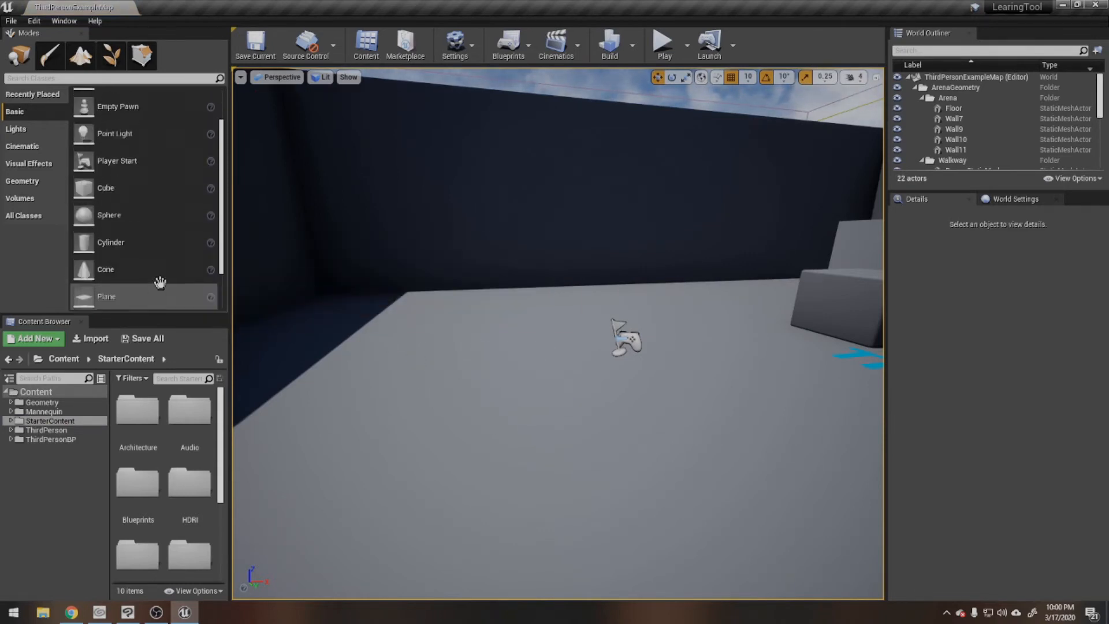
{"action": "scroll", "coordinate": [156, 271], "scroll_direction": "up", "scroll_amount": 4}
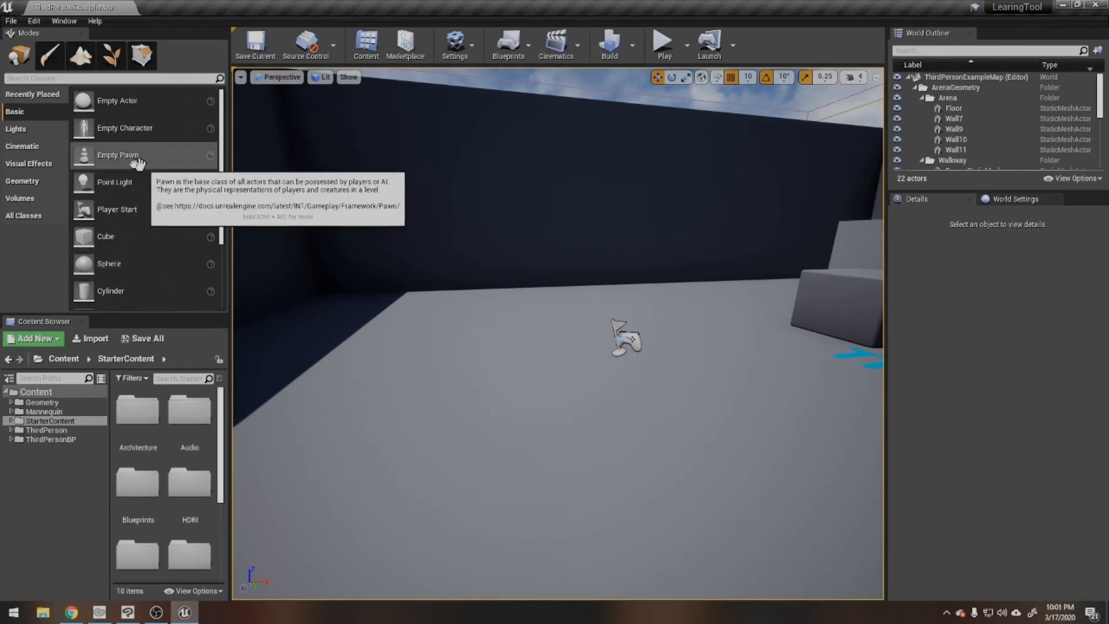
Step: Show the placeable lights, select the level's directional Light Source and rotate it with the rotation gizmo
{"action": "left_click", "coordinate": [16, 129]}
{"action": "left_click_drag", "start_coordinate": [351, 236], "coordinate": [657, 296]}
{"action": "right_click_drag", "start_coordinate": [558, 333], "coordinate": [673, 231]}
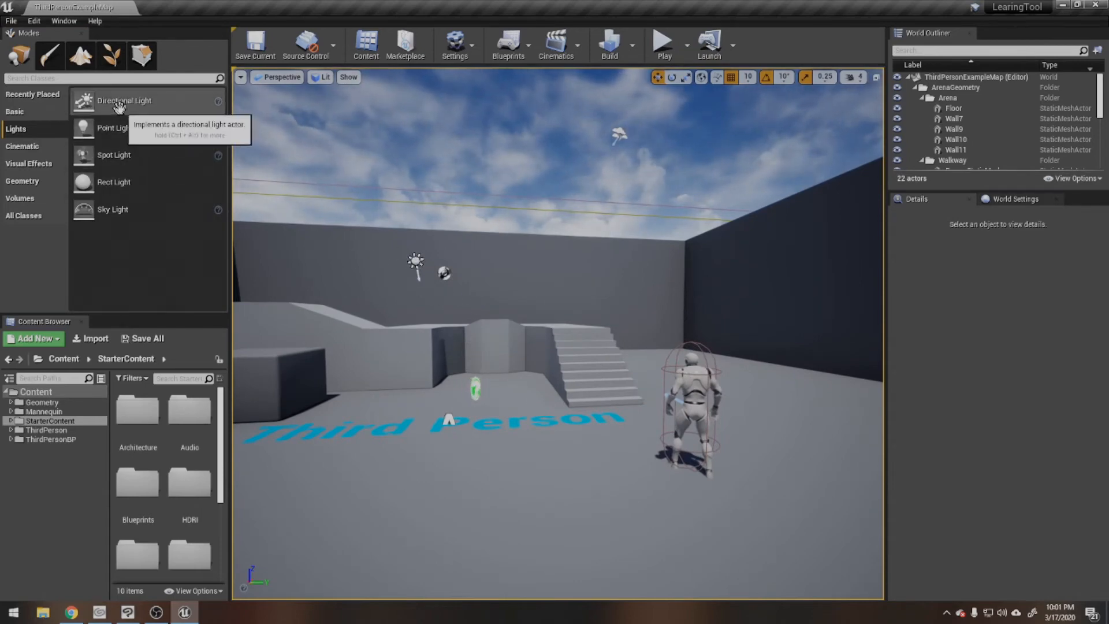
{"action": "left_click_drag", "start_coordinate": [88, 105], "coordinate": [417, 264]}
{"action": "key", "text": "e"}
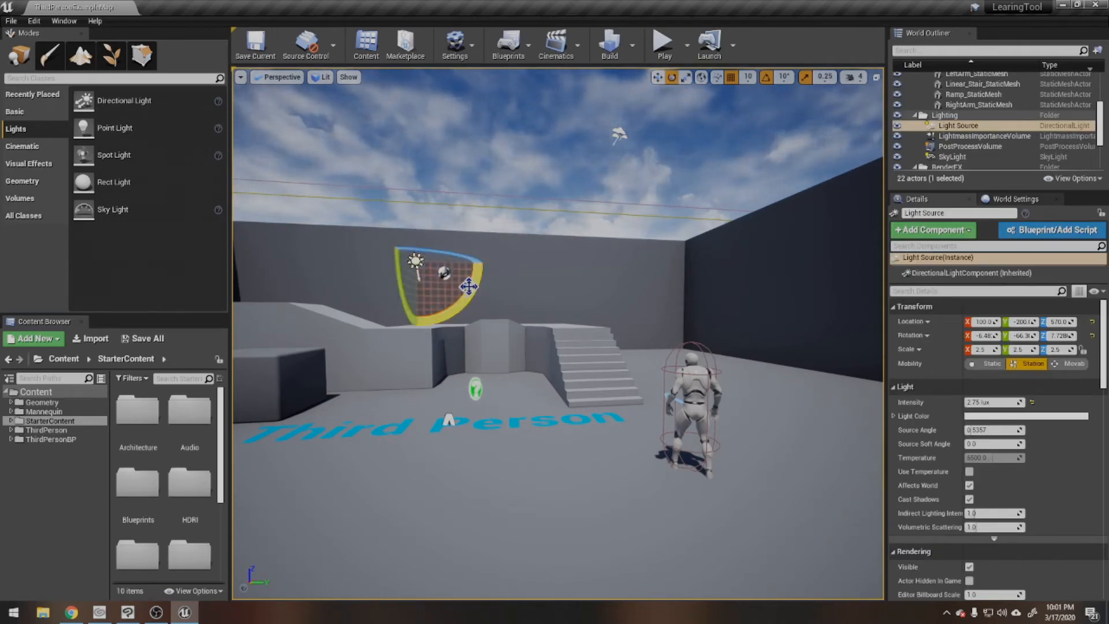
{"action": "left_click_drag", "start_coordinate": [476, 287], "coordinate": [407, 192]}
Step: Place a Point Light on the floor between the stairs and the Third Person character
{"action": "left_click_drag", "start_coordinate": [118, 133], "coordinate": [570, 452]}
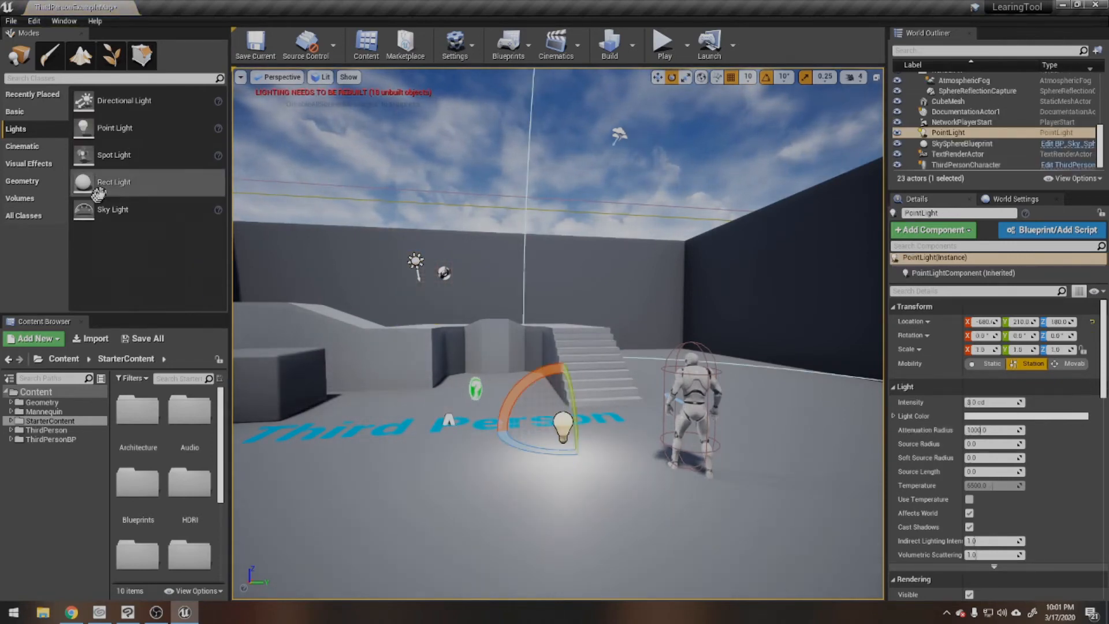
{"action": "left_click_drag", "start_coordinate": [122, 165], "coordinate": [574, 240]}
{"action": "right_click_drag", "start_coordinate": [574, 240], "coordinate": [653, 219]}
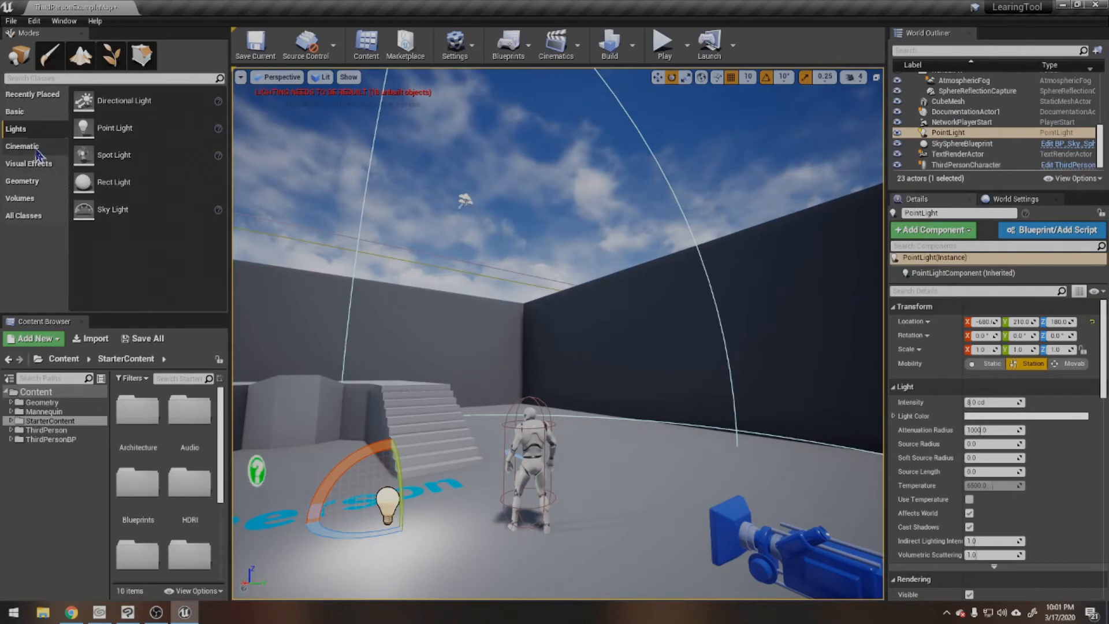
Step: Browse the Cinematic, Visual Effects, Geometry, Volumes and All Classes categories of placeable actors
{"action": "left_click", "coordinate": [35, 146]}
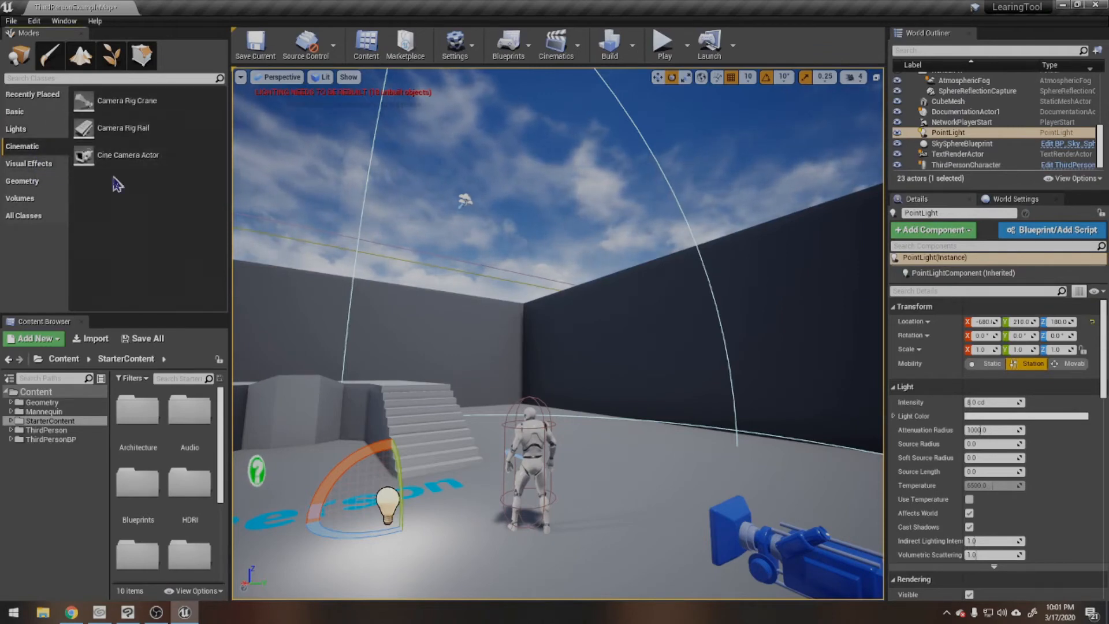
{"action": "left_click", "coordinate": [32, 165]}
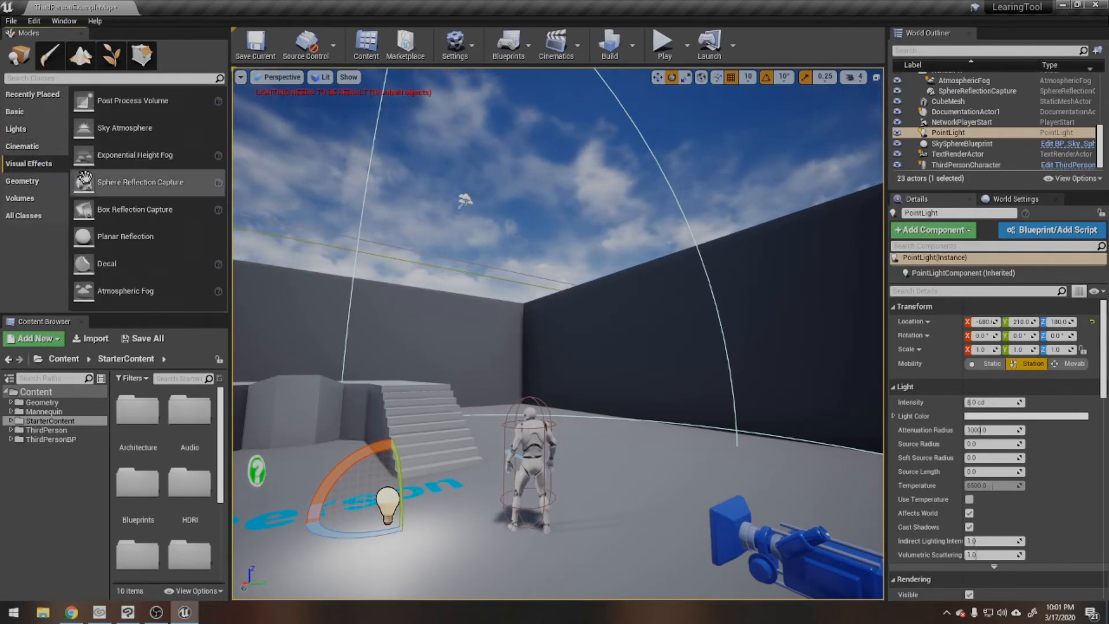
{"action": "left_click", "coordinate": [26, 182]}
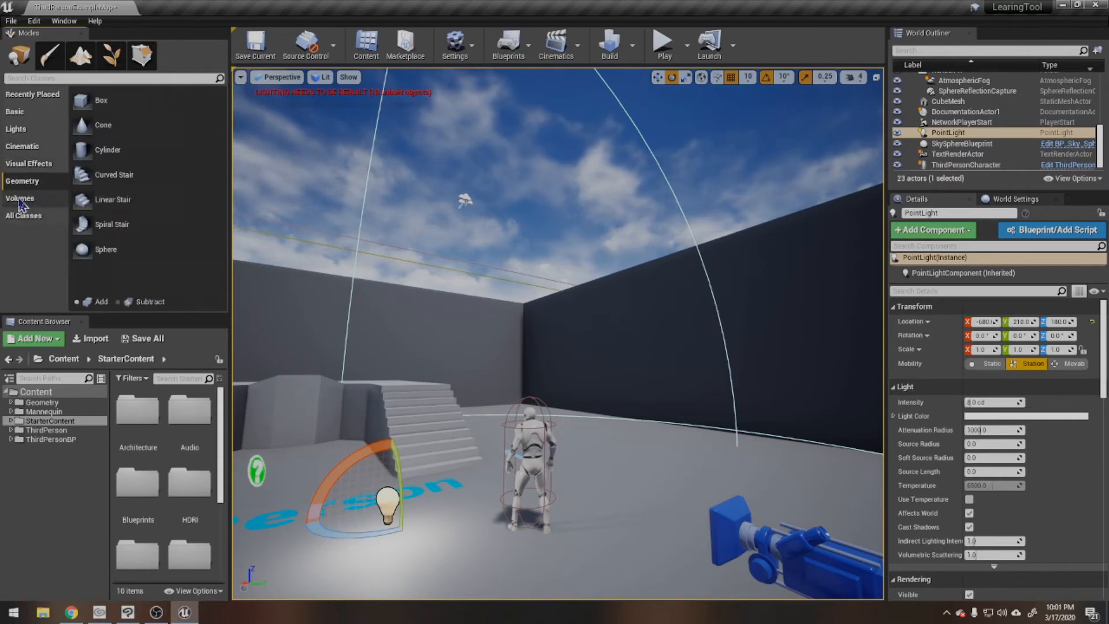
{"action": "left_click", "coordinate": [21, 200]}
{"action": "left_click", "coordinate": [26, 215]}
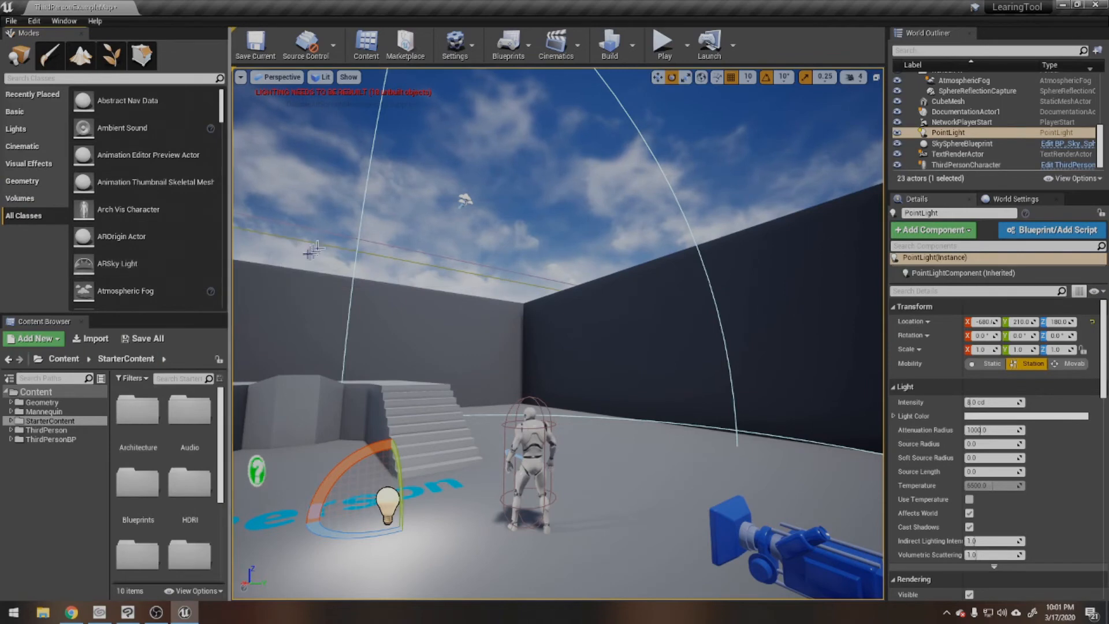
Step: Examine the list of level actors and their folders in the World Outliner
{"action": "right_click_drag", "start_coordinate": [315, 249], "coordinate": [233, 232]}
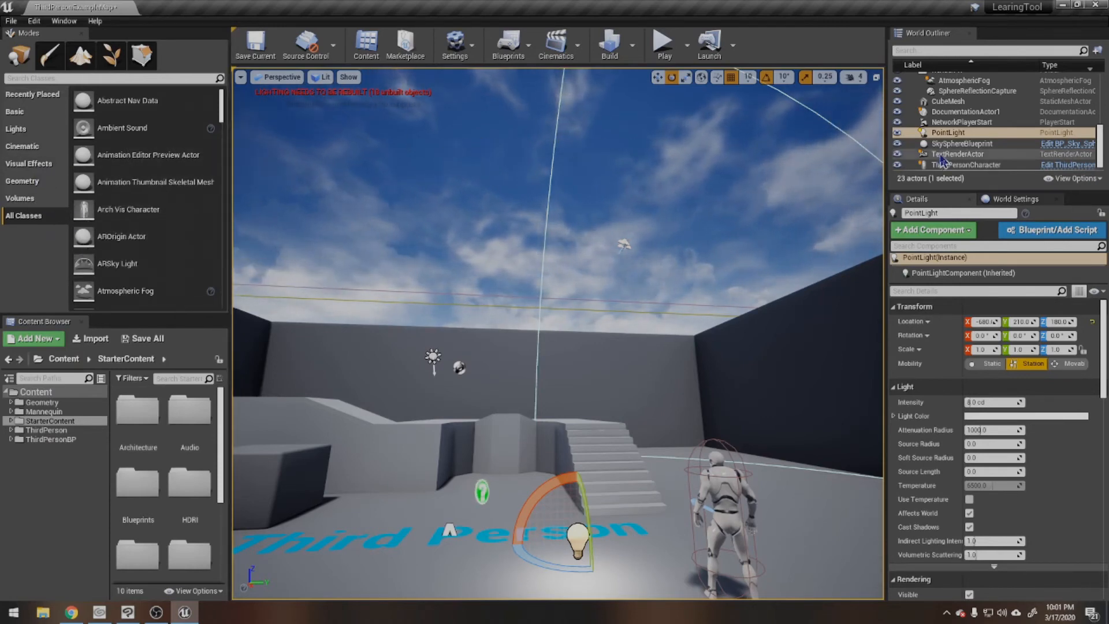
{"action": "scroll", "coordinate": [981, 151], "scroll_direction": "up", "scroll_amount": 5}
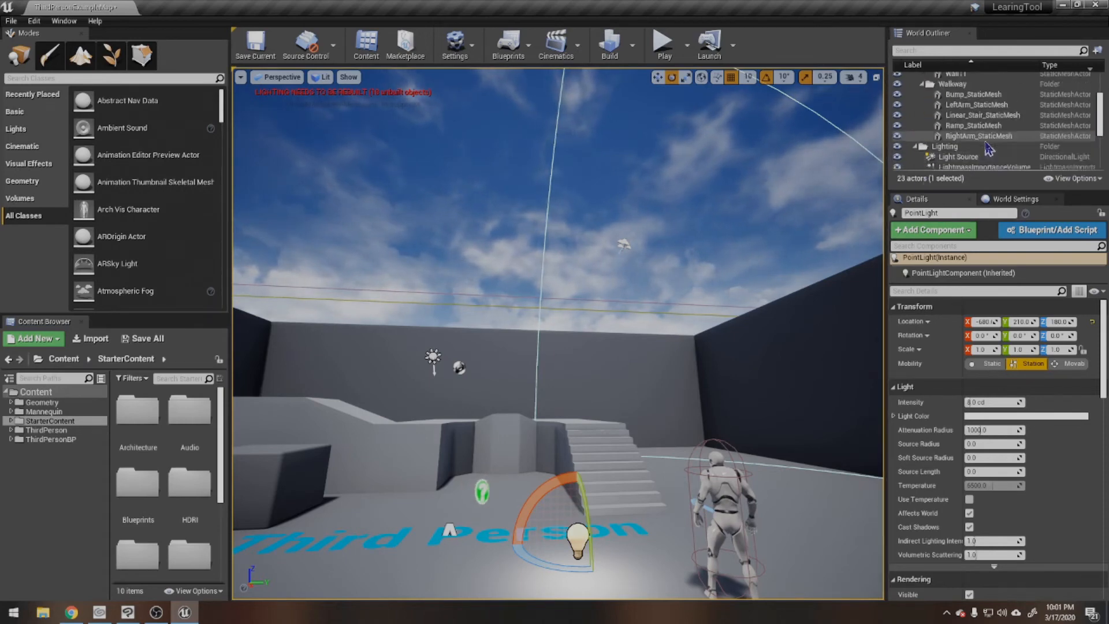
{"action": "scroll", "coordinate": [981, 142], "scroll_direction": "up", "scroll_amount": 4}
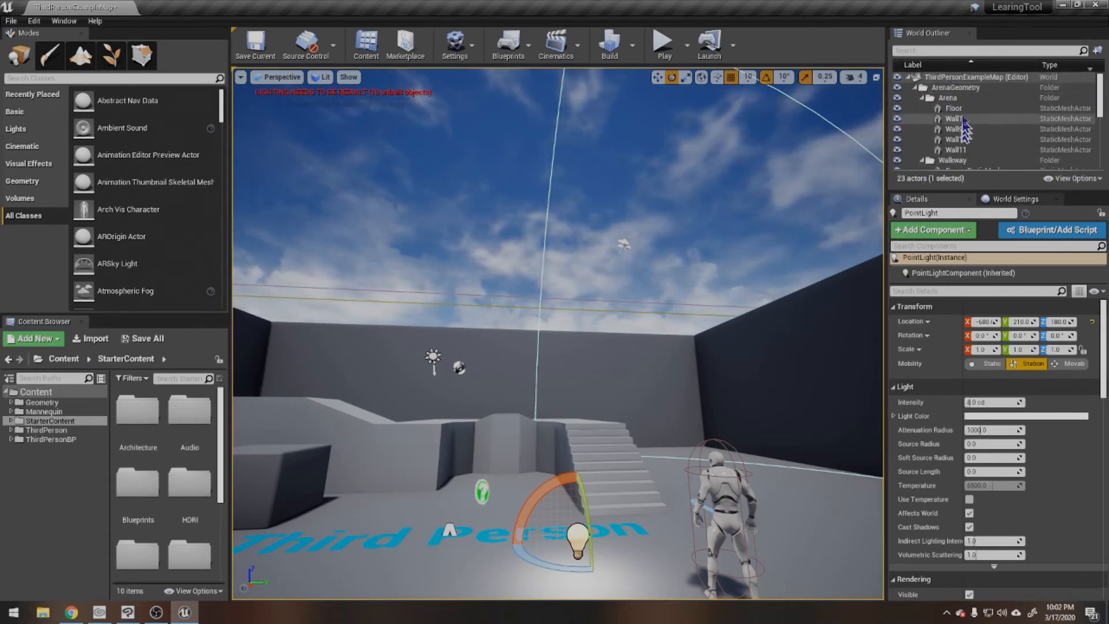
{"action": "scroll", "coordinate": [964, 126], "scroll_direction": "down", "scroll_amount": 3}
{"action": "scroll", "coordinate": [965, 130], "scroll_direction": "up", "scroll_amount": 3}
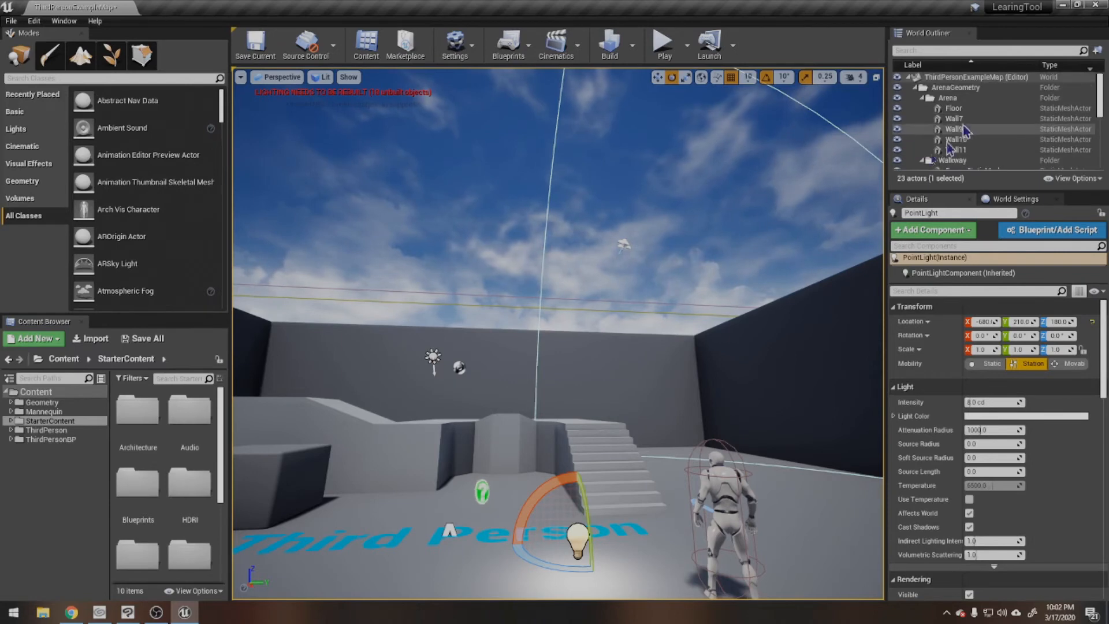
{"action": "key", "text": "f"}
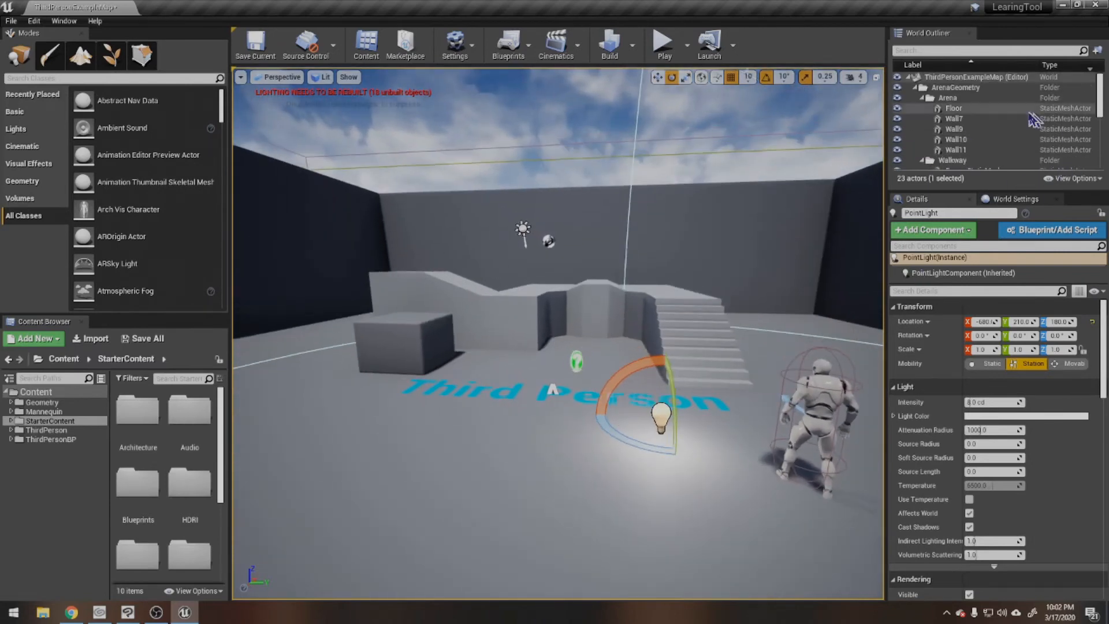
{"action": "scroll", "coordinate": [1017, 120], "scroll_direction": "down", "scroll_amount": 6}
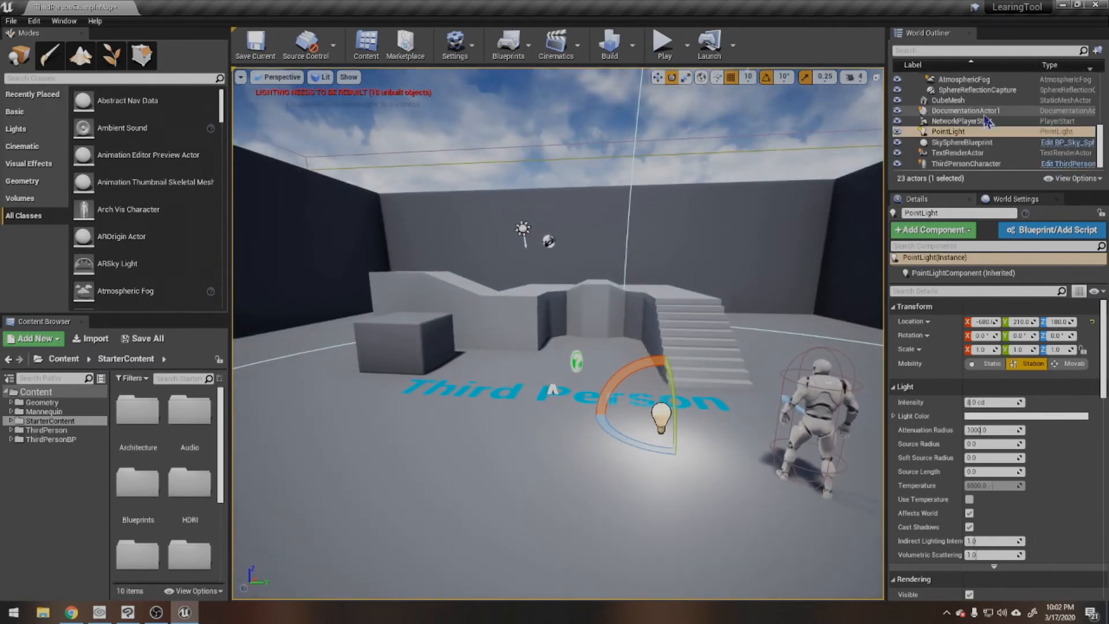
{"action": "scroll", "coordinate": [985, 130], "scroll_direction": "up", "scroll_amount": 3}
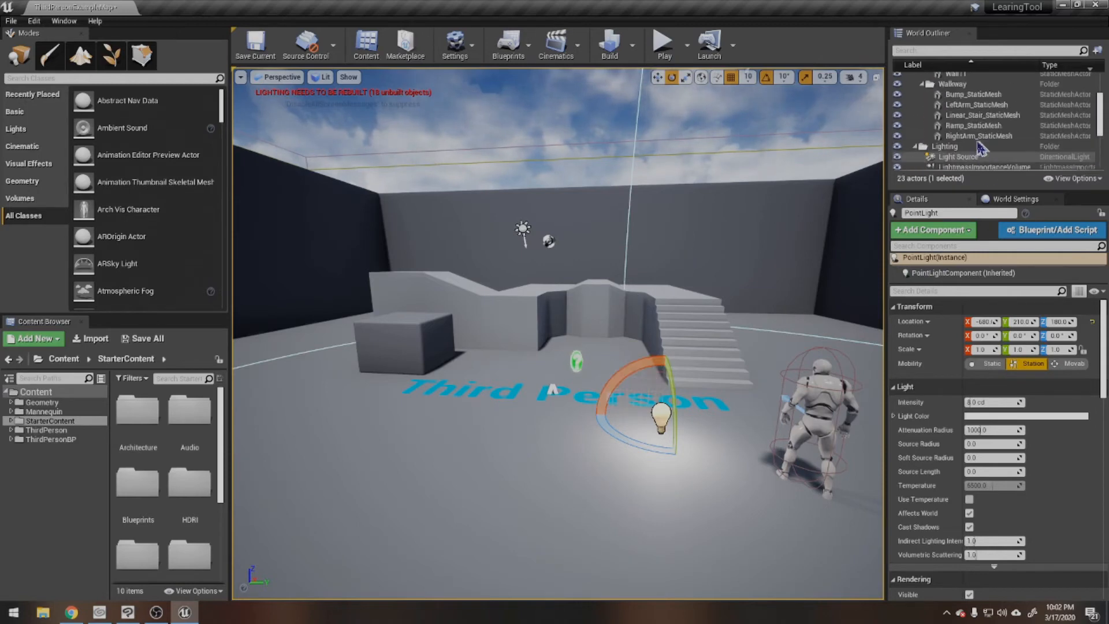
{"action": "scroll", "coordinate": [980, 149], "scroll_direction": "up", "scroll_amount": 4}
Step: Select the dark side wall Wall10 in the viewport and compare it with its entry in the World Outliner
{"action": "right_click_drag", "start_coordinate": [696, 227], "coordinate": [592, 243]}
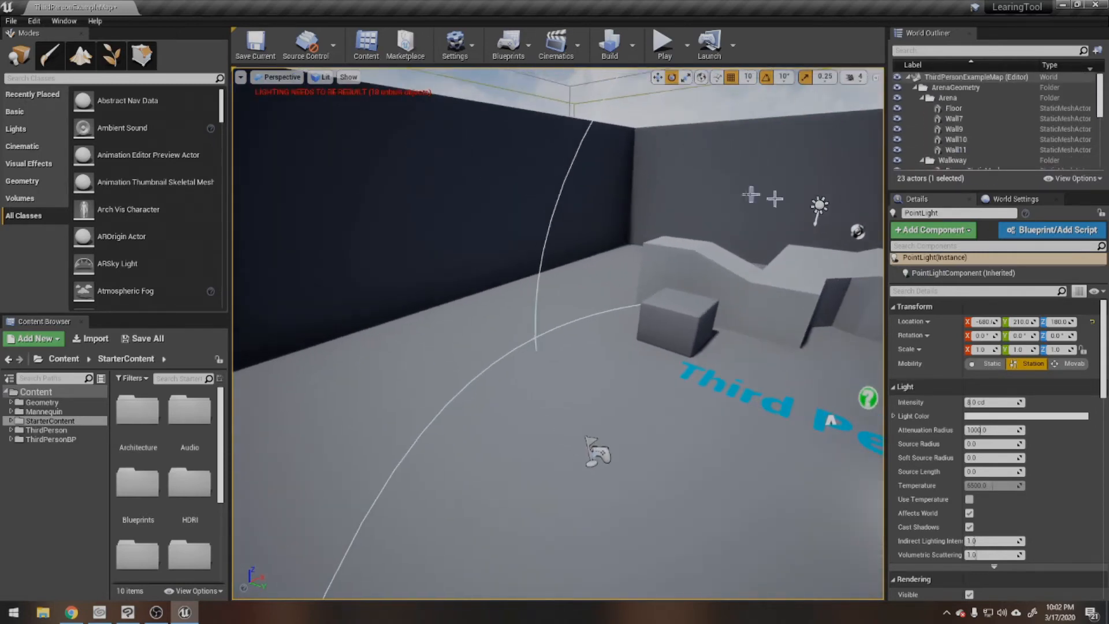
{"action": "left_click", "coordinate": [487, 175]}
{"action": "right_click_drag", "start_coordinate": [512, 183], "coordinate": [729, 210]}
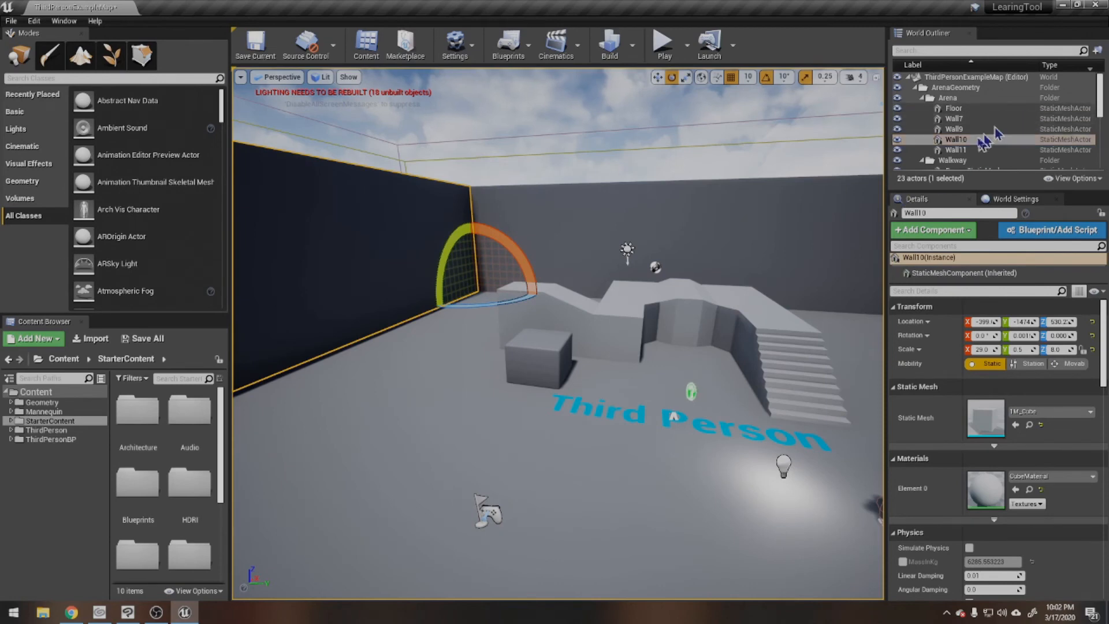
{"action": "scroll", "coordinate": [976, 139], "scroll_direction": "down", "scroll_amount": 6}
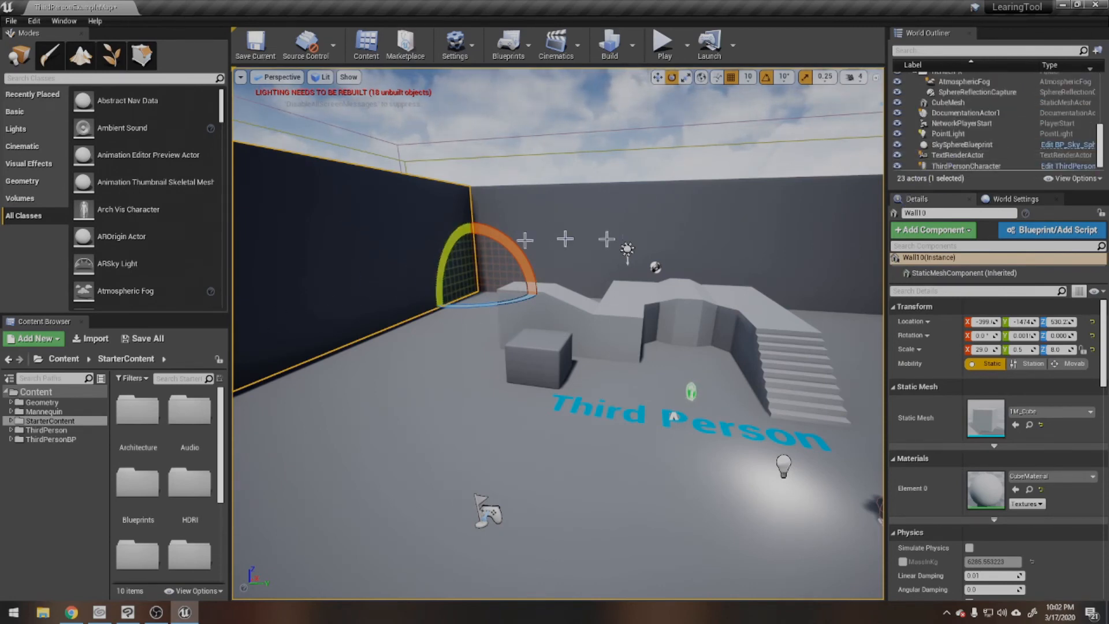
{"action": "scroll", "coordinate": [606, 239], "scroll_direction": "up", "scroll_amount": 1}
{"action": "scroll", "coordinate": [968, 172], "scroll_direction": "up", "scroll_amount": 1}
{"action": "scroll", "coordinate": [579, 199], "scroll_direction": "down", "scroll_amount": 2}
{"action": "scroll", "coordinate": [988, 124], "scroll_direction": "up", "scroll_amount": 3}
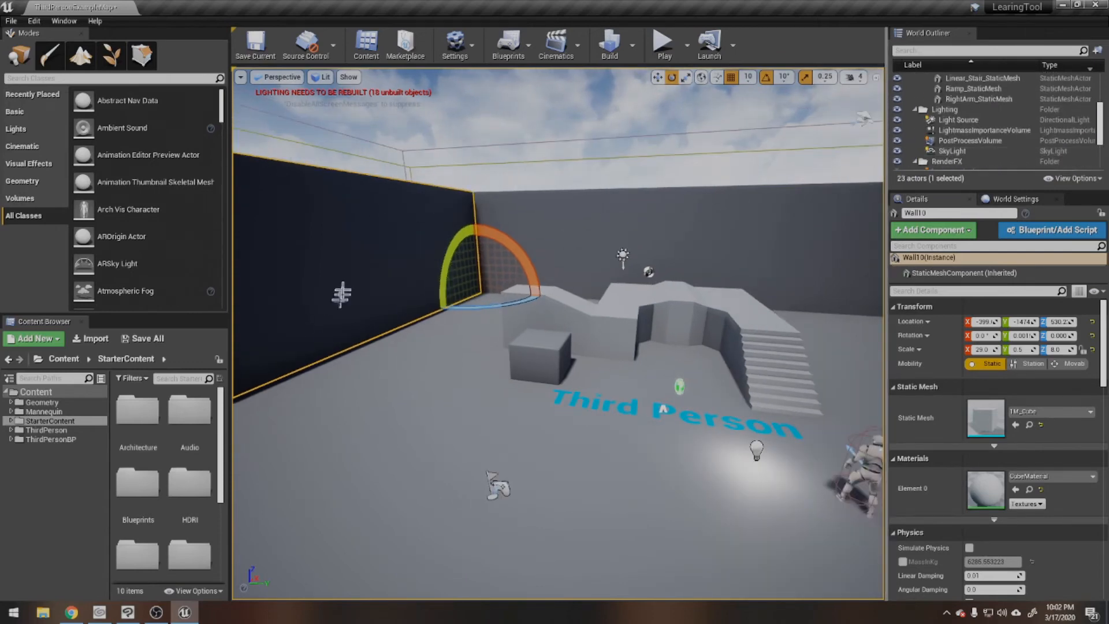
{"action": "scroll", "coordinate": [957, 131], "scroll_direction": "up", "scroll_amount": 5}
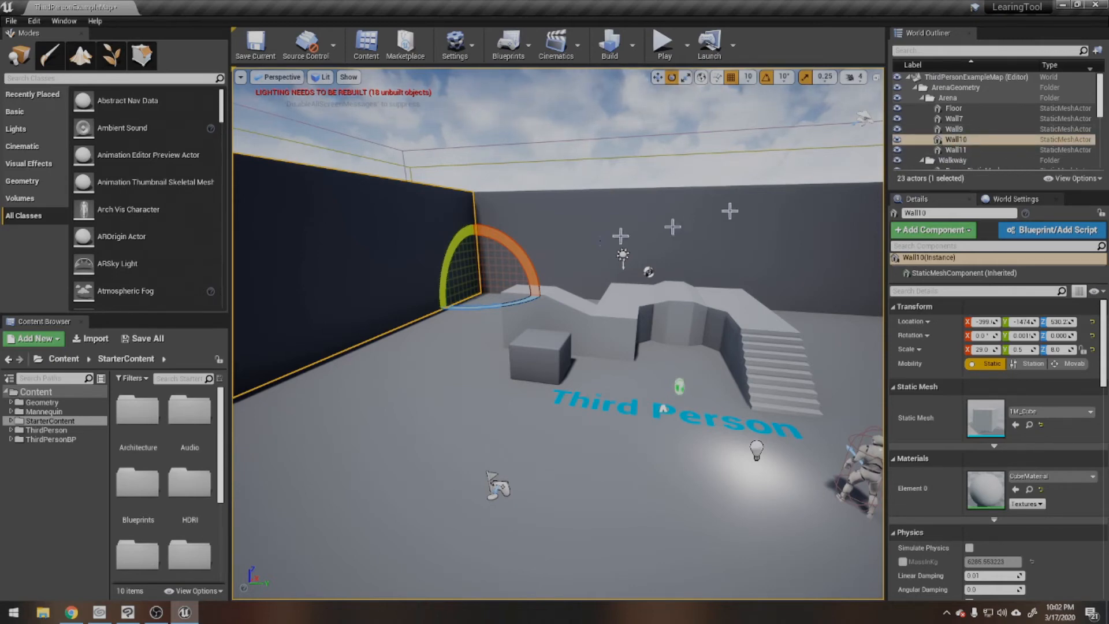
Step: Select several level pieces in the viewport, including the walkway's Bump_StaticMesh and finally the Floor, to view their outliner entries
{"action": "right_click_drag", "start_coordinate": [485, 268], "coordinate": [658, 269]}
{"action": "right_click_drag", "start_coordinate": [385, 355], "coordinate": [303, 400]}
{"action": "left_click", "coordinate": [548, 249]}
{"action": "left_click", "coordinate": [501, 209]}
{"action": "left_click", "coordinate": [459, 219]}
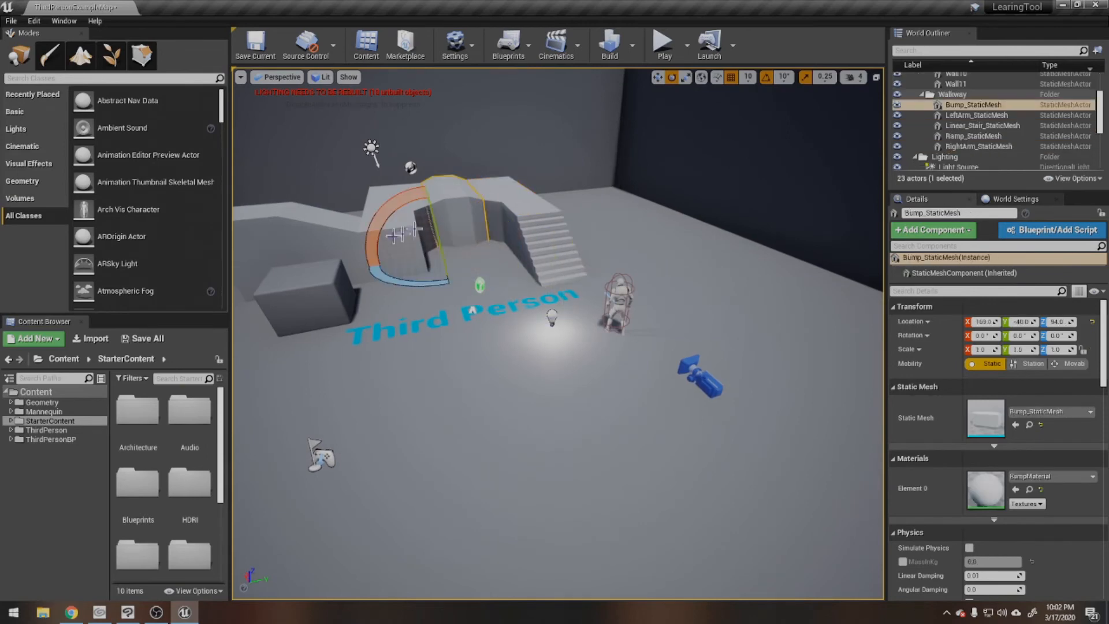
{"action": "left_click", "coordinate": [408, 215]}
{"action": "left_click", "coordinate": [509, 347]}
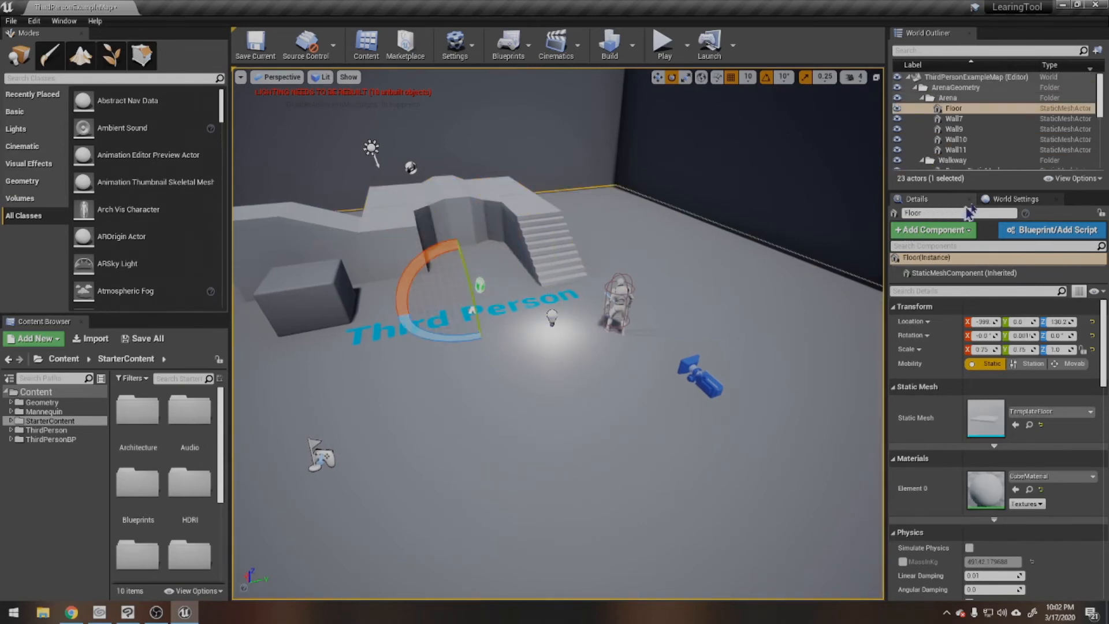
Step: Focus the viewport on Wall7 from the World Outliner and look around the arena walls and walkway
{"action": "scroll", "coordinate": [967, 157], "scroll_direction": "down", "scroll_amount": 6}
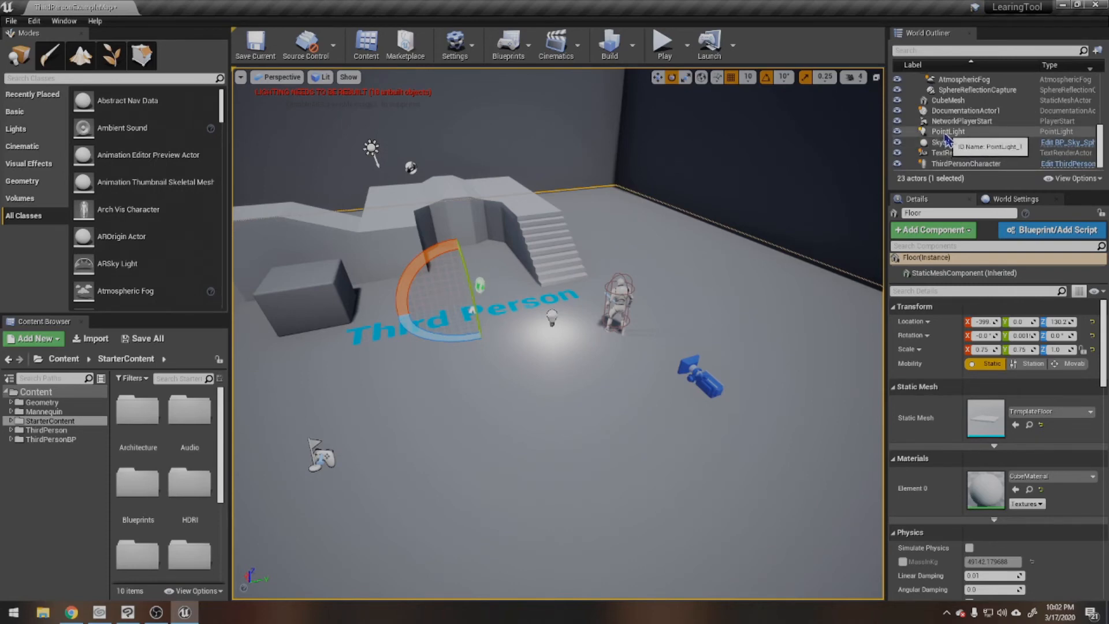
{"action": "scroll", "coordinate": [947, 139], "scroll_direction": "up", "scroll_amount": 6}
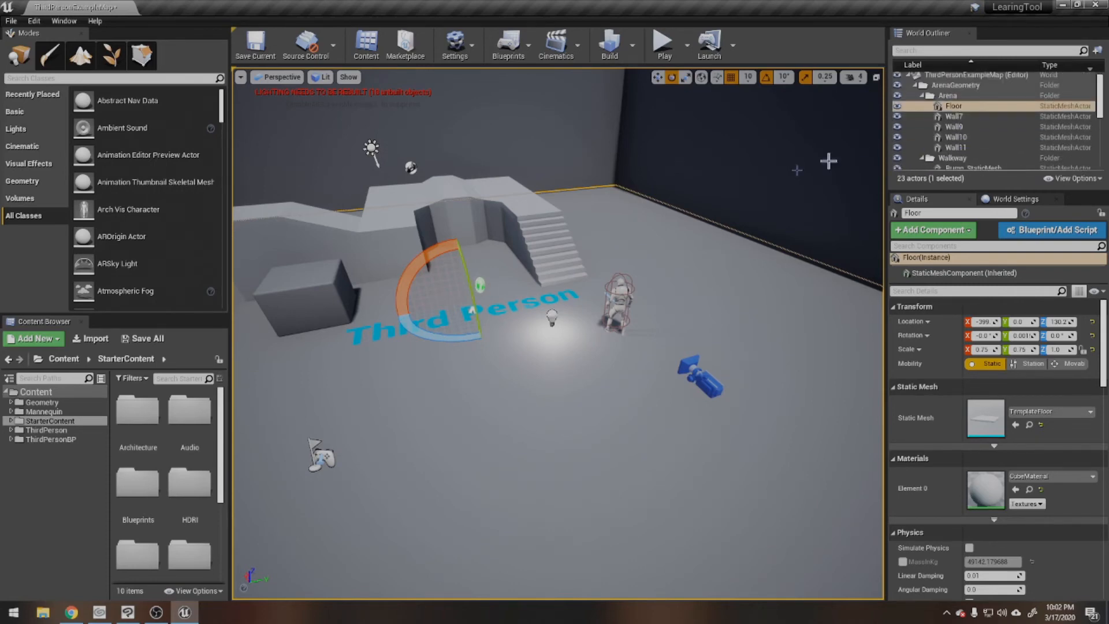
{"action": "double_click", "coordinate": [956, 117]}
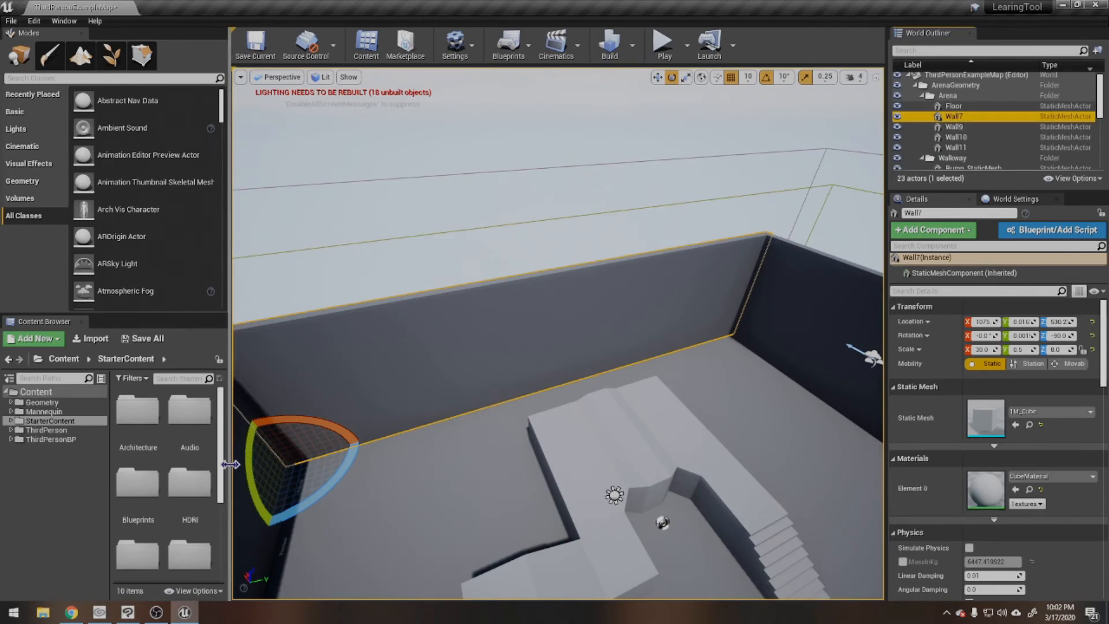
{"action": "right_click_drag", "start_coordinate": [528, 451], "coordinate": [506, 312]}
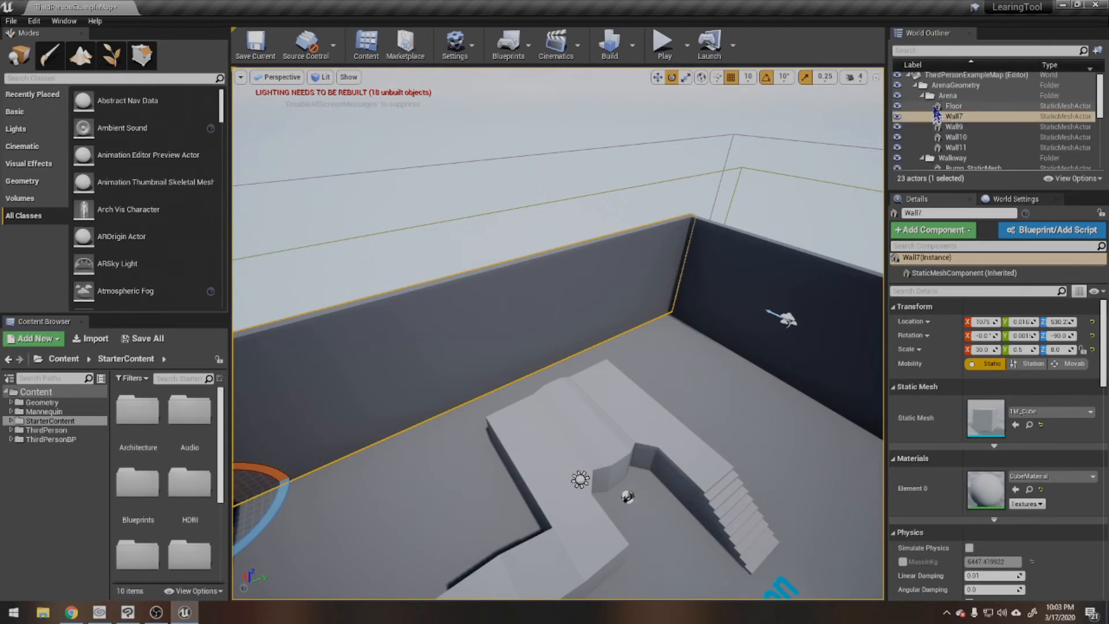
{"action": "scroll", "coordinate": [945, 119], "scroll_direction": "down", "scroll_amount": 5}
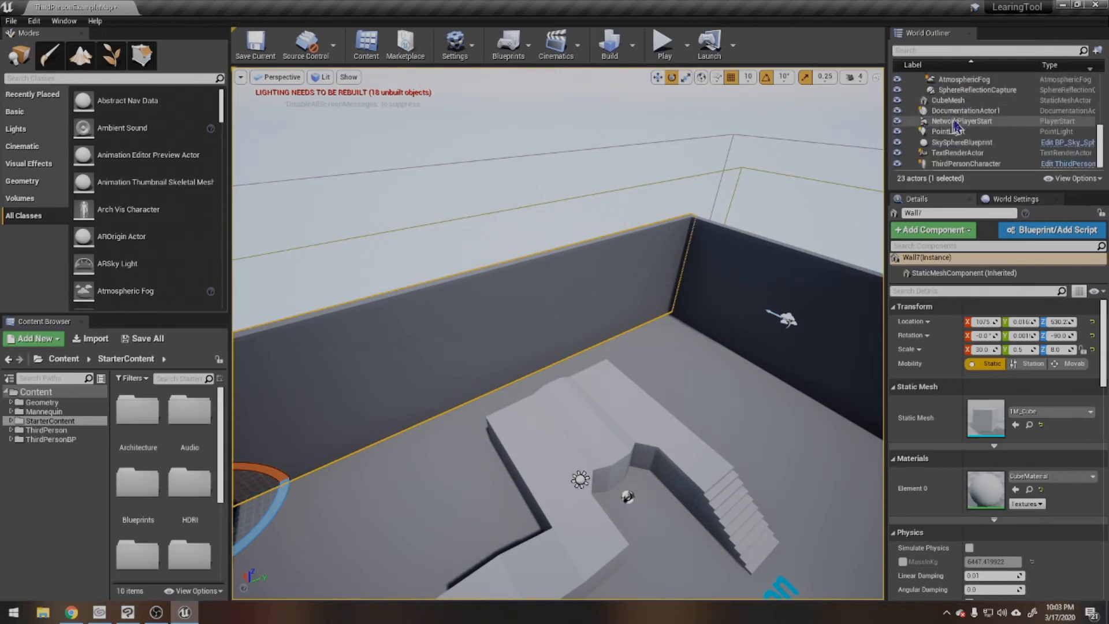
{"action": "scroll", "coordinate": [950, 142], "scroll_direction": "up", "scroll_amount": 5}
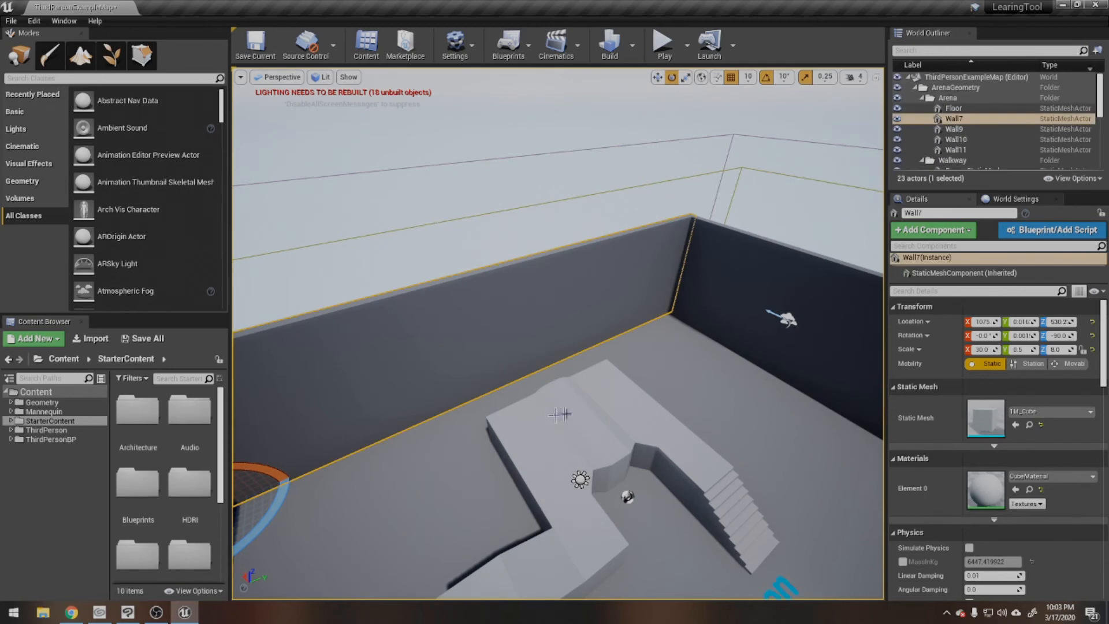
{"action": "right_click_drag", "start_coordinate": [559, 414], "coordinate": [559, 407]}
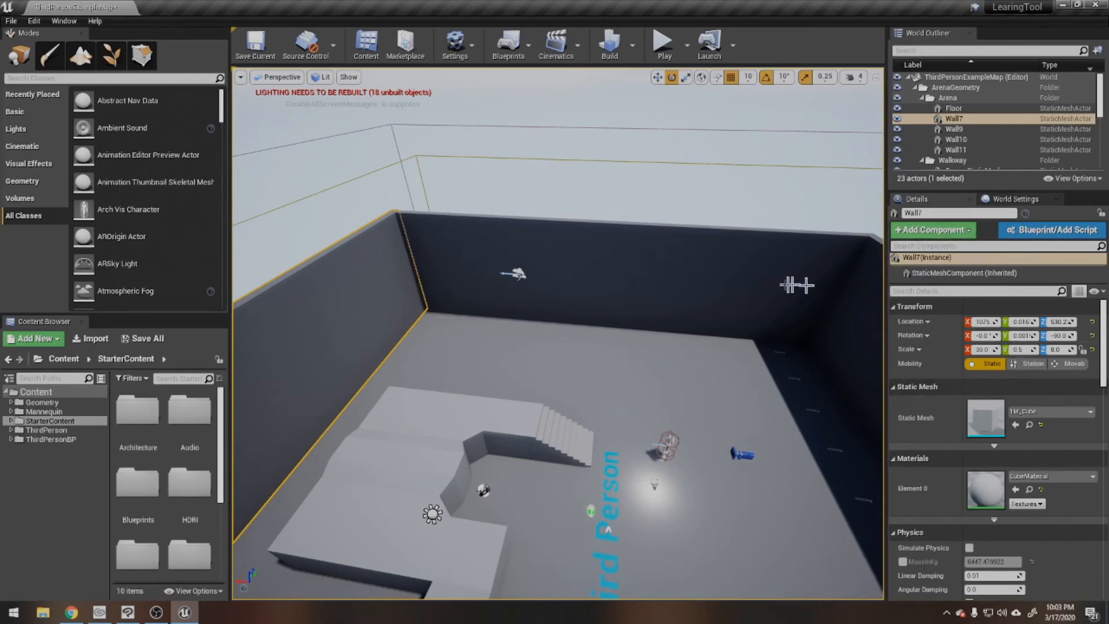
{"action": "right_click_drag", "start_coordinate": [797, 285], "coordinate": [763, 275]}
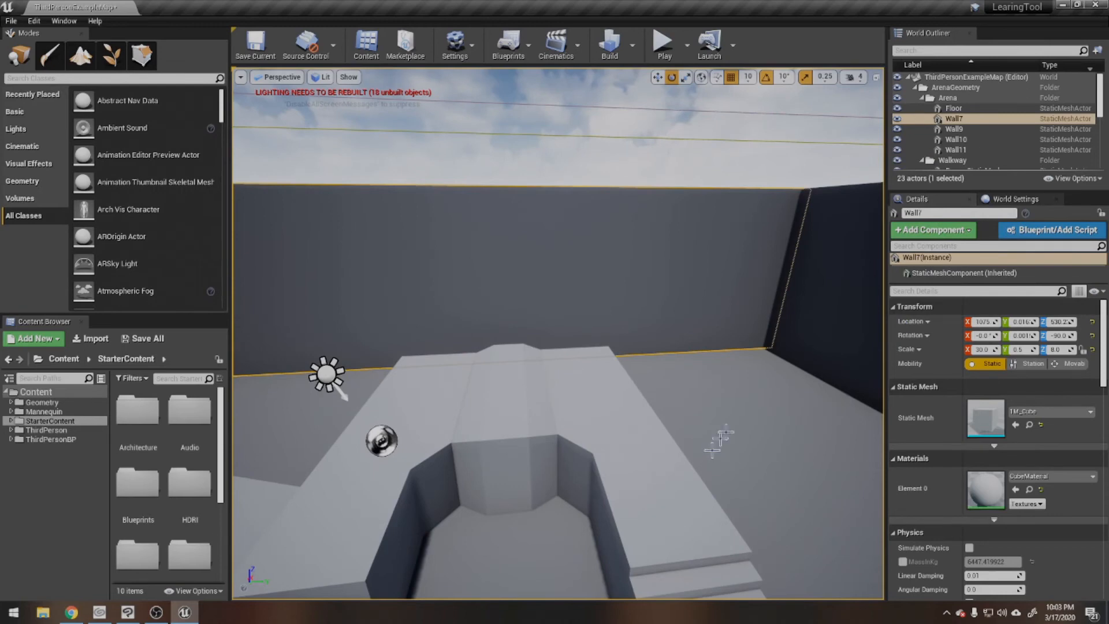
Step: Select the Floor, Wall7 and the dark side wall in the viewport, ending on the Floor, to compare their outliner entries
{"action": "left_click", "coordinate": [710, 416]}
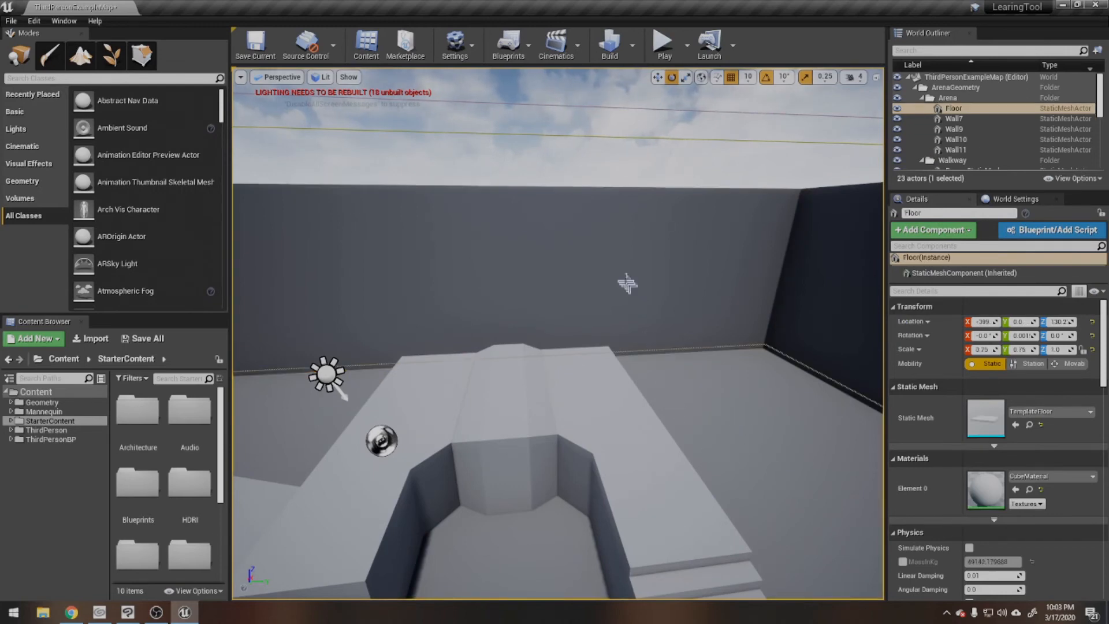
{"action": "left_click", "coordinate": [612, 265]}
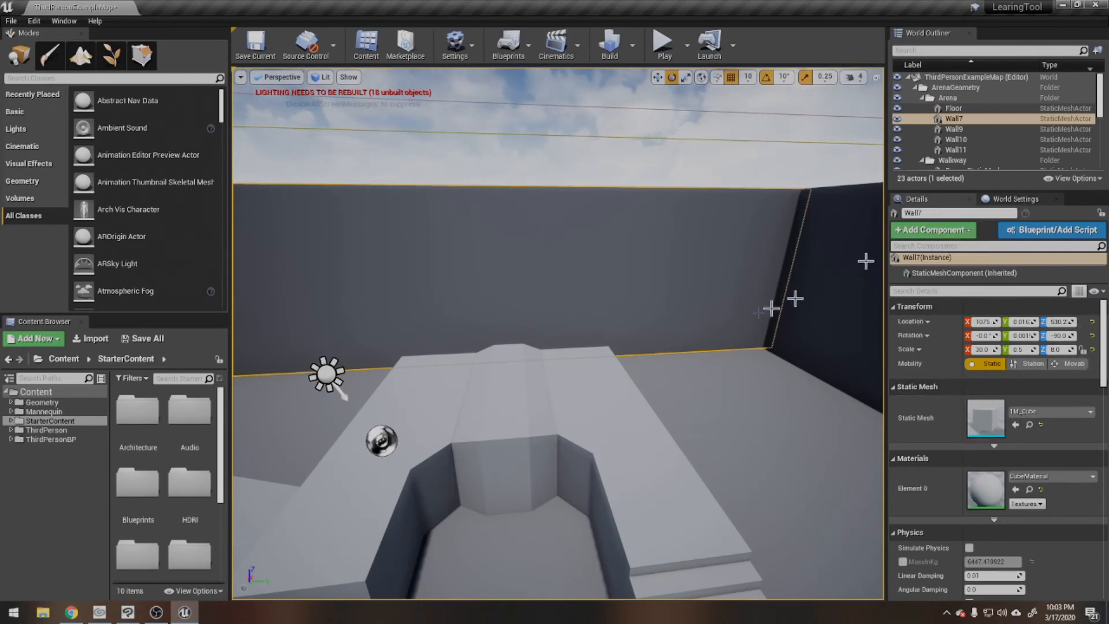
{"action": "right_click_drag", "start_coordinate": [663, 325], "coordinate": [674, 332]}
{"action": "left_click", "coordinate": [519, 382]}
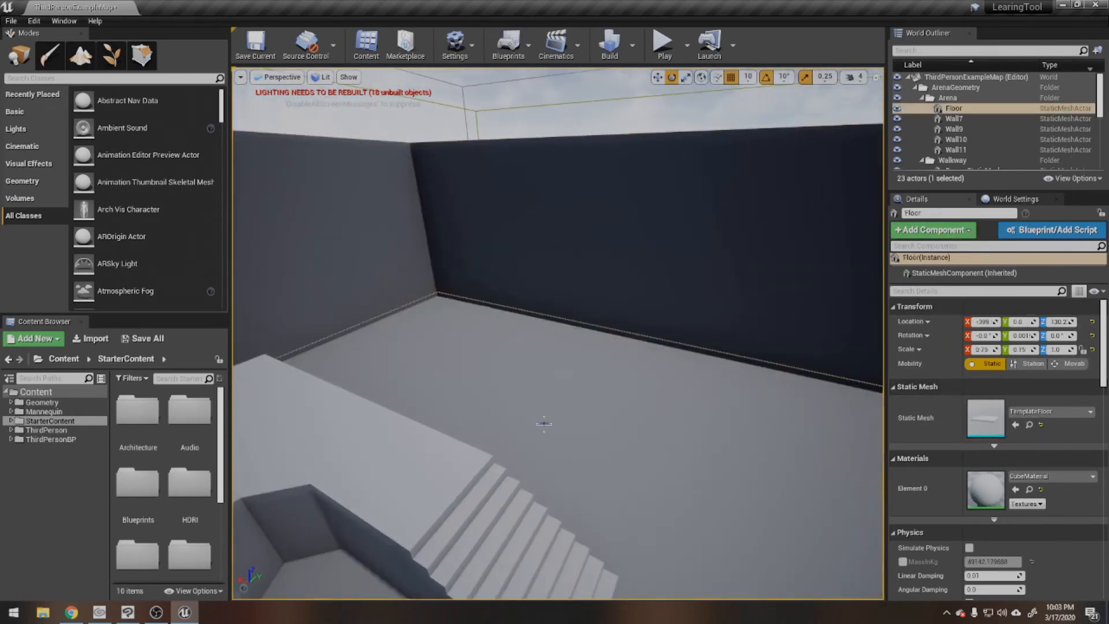
{"action": "left_click", "coordinate": [622, 239]}
{"action": "left_click", "coordinate": [529, 384]}
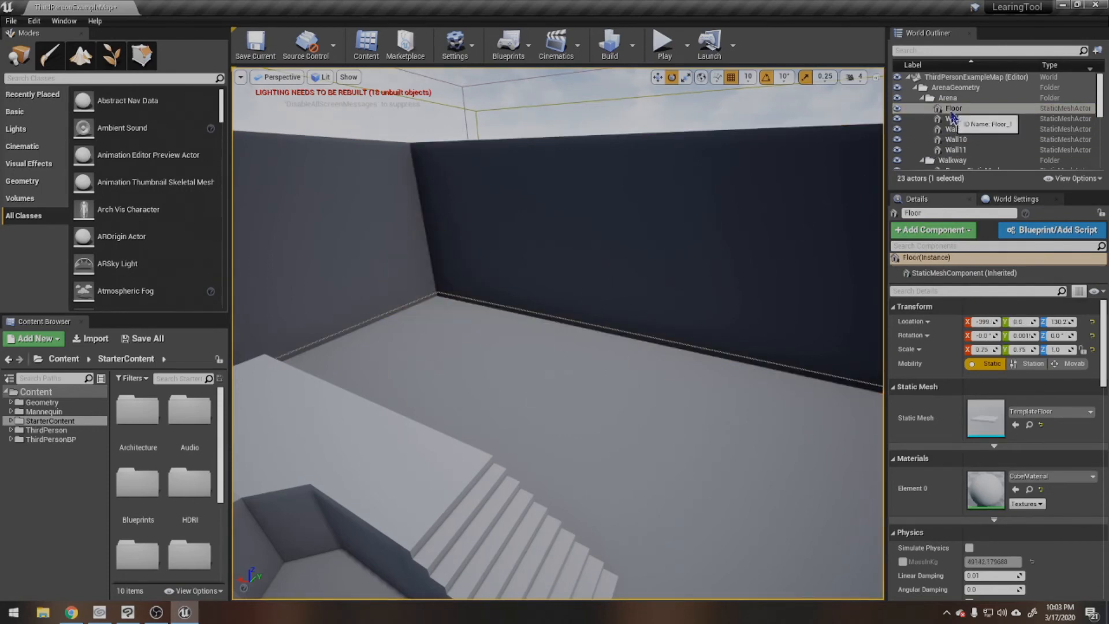
Step: Select the Floor in the World Outliner and examine its Transform, Mobility, Static Mesh, Materials, Physics and Collision properties
{"action": "left_click", "coordinate": [947, 110]}
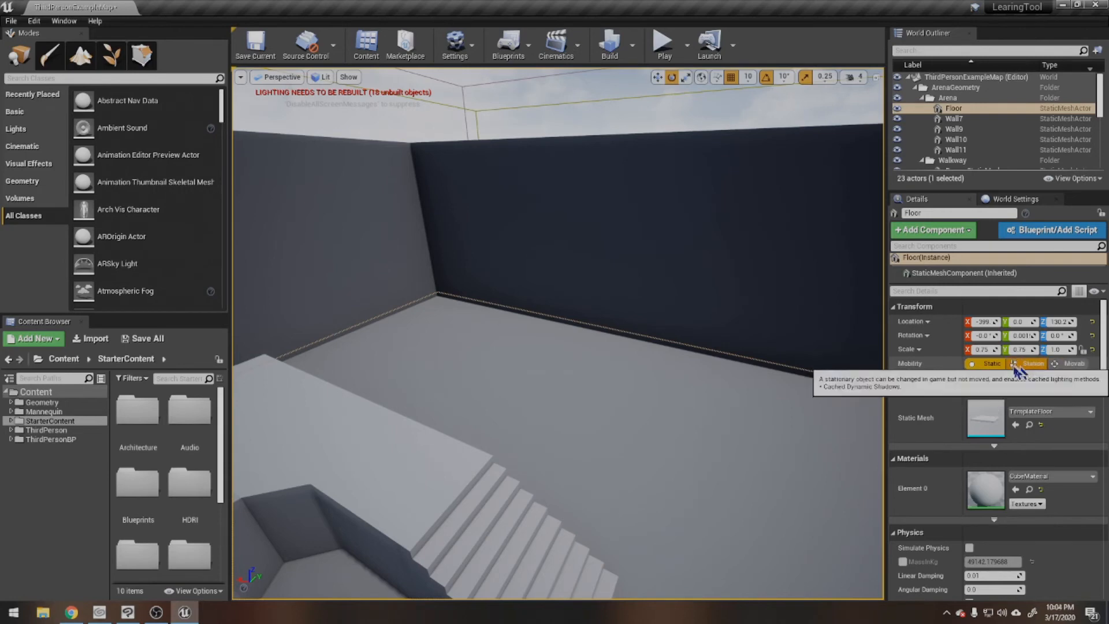
{"action": "scroll", "coordinate": [918, 416], "scroll_direction": "down", "scroll_amount": 1}
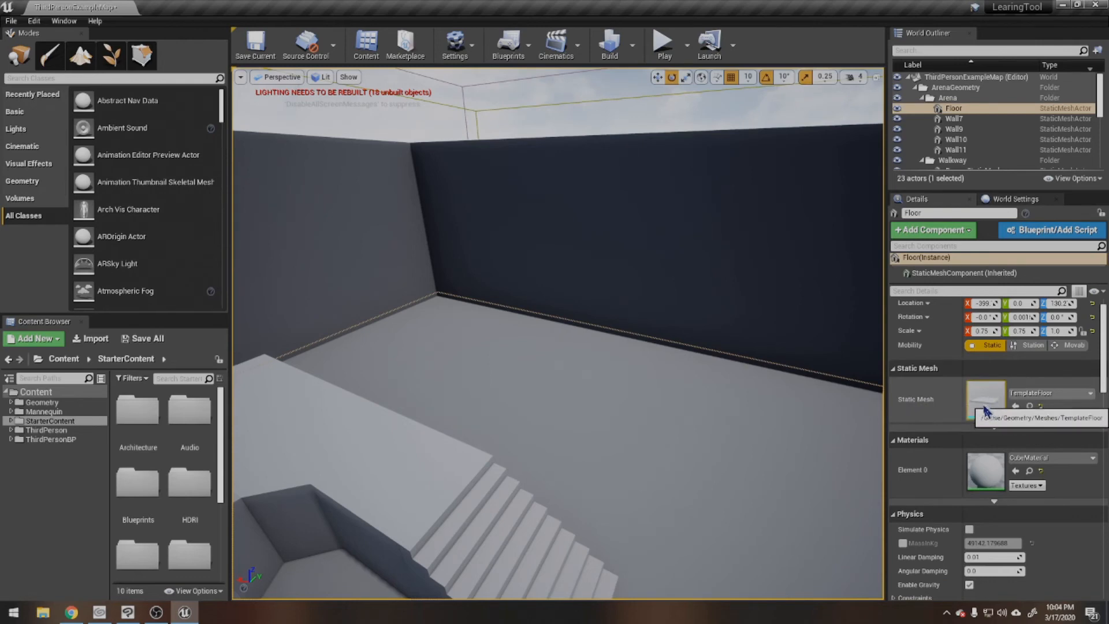
{"action": "scroll", "coordinate": [939, 465], "scroll_direction": "down", "scroll_amount": 3}
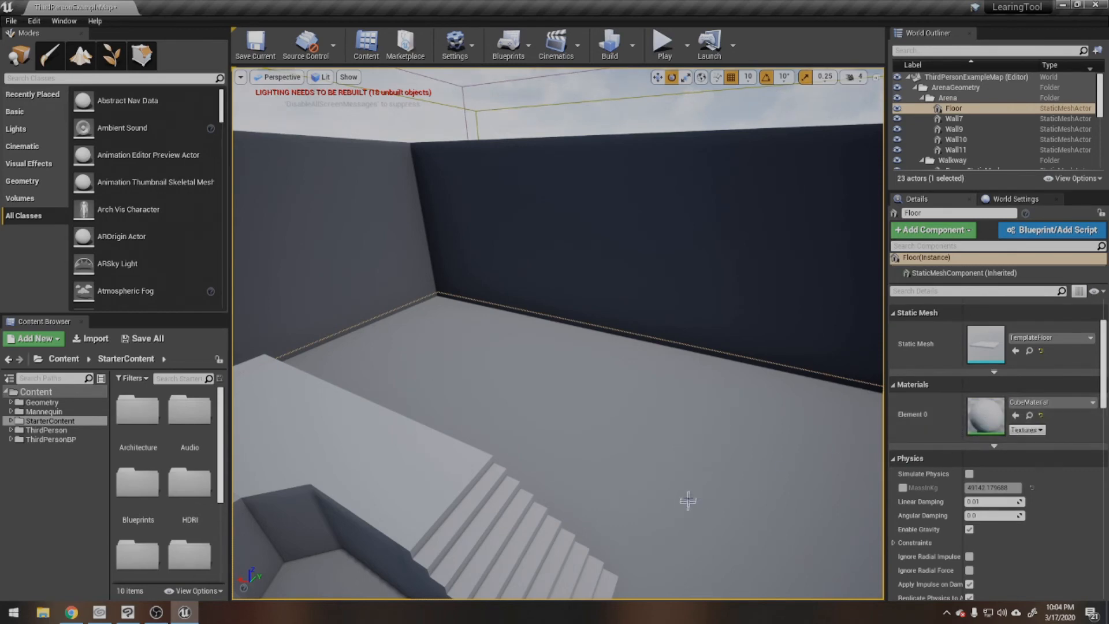
{"action": "right_click_drag", "start_coordinate": [688, 500], "coordinate": [630, 511]}
{"action": "key", "text": "d"}
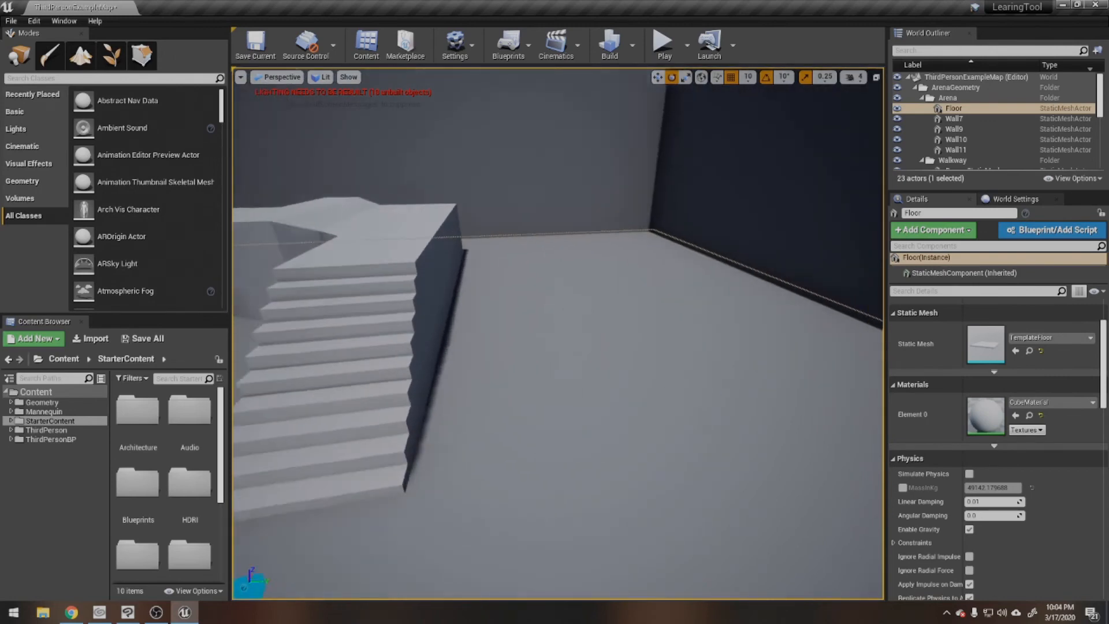
{"action": "right_click_drag", "start_coordinate": [699, 394], "coordinate": [716, 393]}
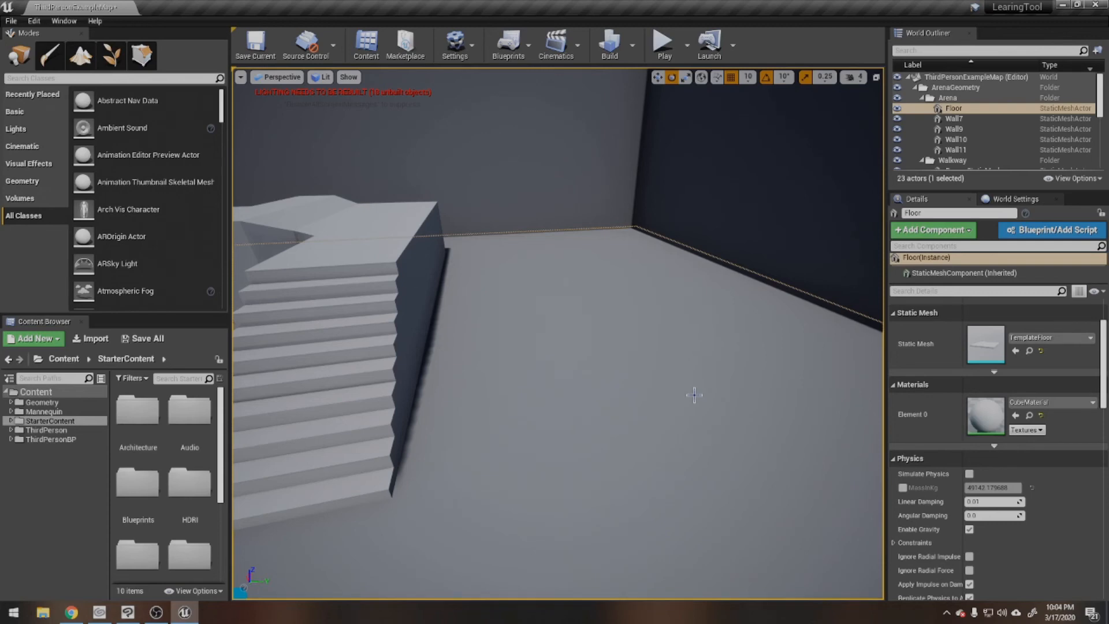
{"action": "scroll", "coordinate": [922, 367], "scroll_direction": "down", "scroll_amount": 3}
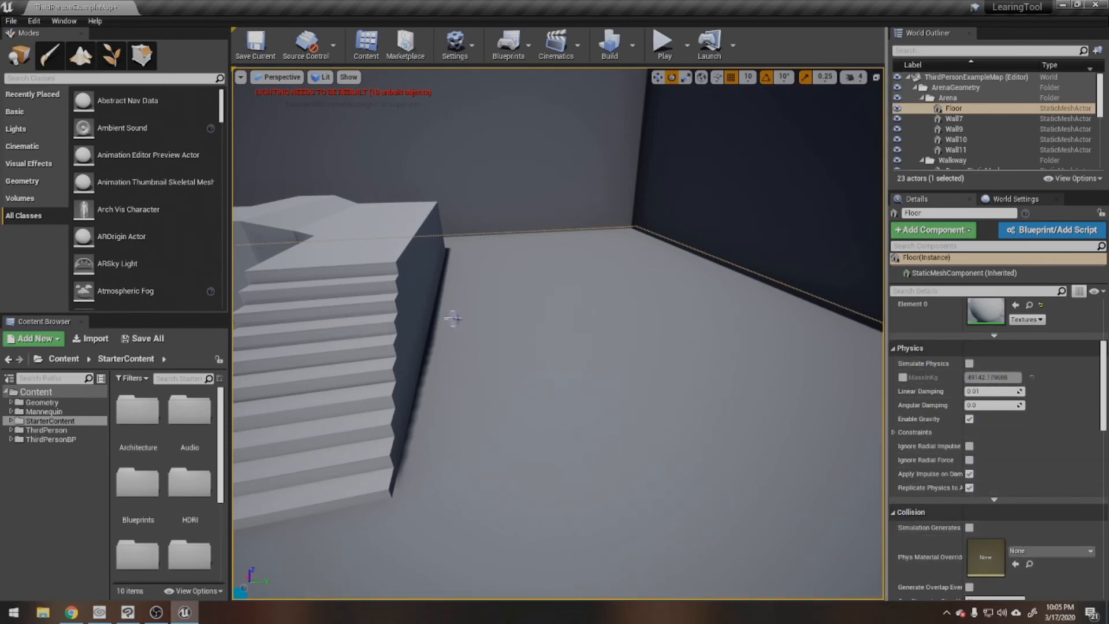
{"action": "scroll", "coordinate": [939, 364], "scroll_direction": "up", "scroll_amount": 1}
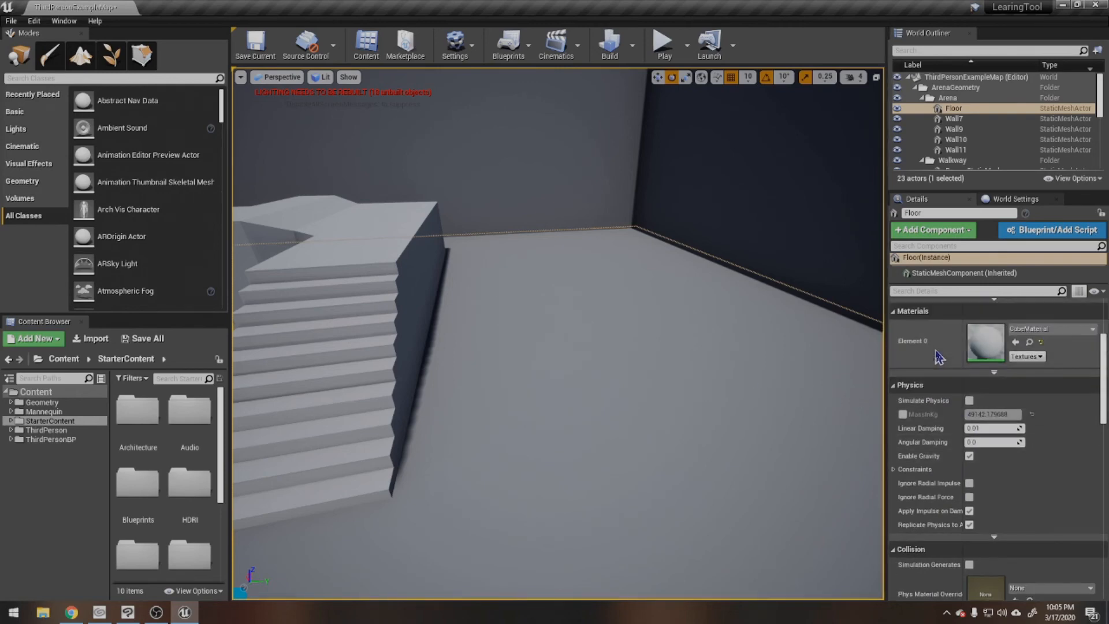
{"action": "scroll", "coordinate": [939, 456], "scroll_direction": "down", "scroll_amount": 1}
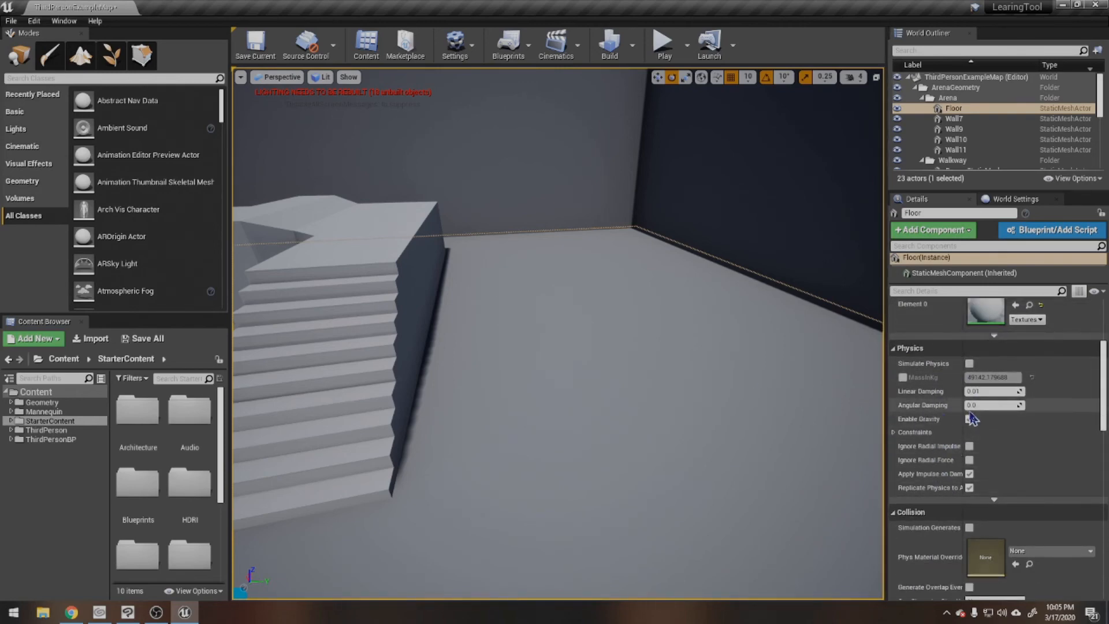
{"action": "scroll", "coordinate": [959, 420], "scroll_direction": "down", "scroll_amount": 3}
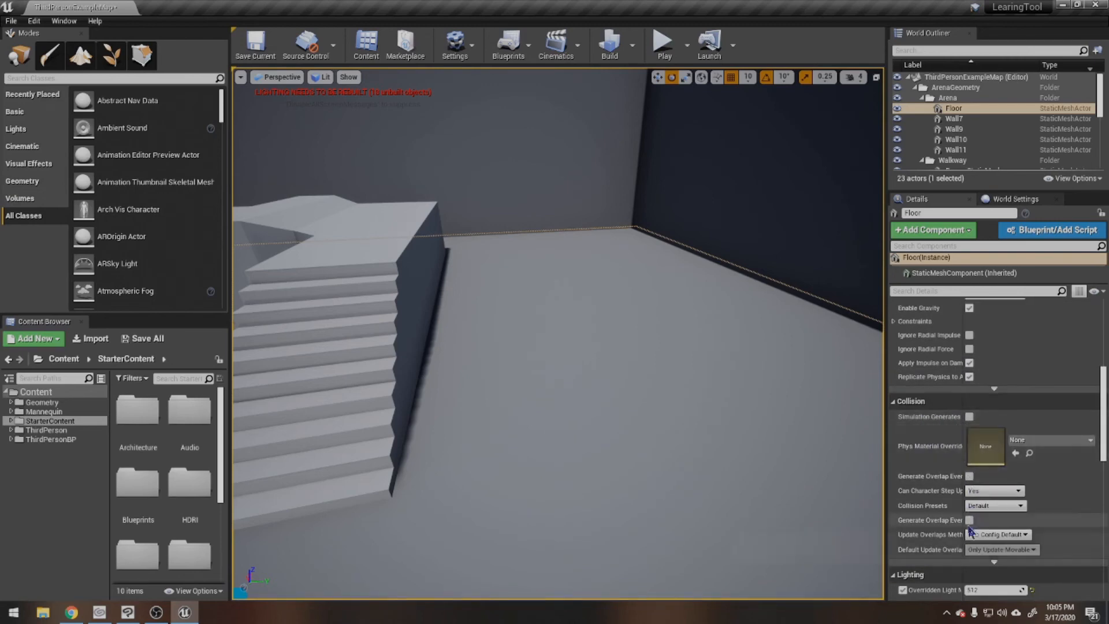
Step: View the floor around the third-person character and review the Floor's Collision, Lighting and Rendering properties
{"action": "key", "text": "s"}
{"action": "right_click_drag", "start_coordinate": [751, 392], "coordinate": [566, 364]}
{"action": "middle_click_drag", "start_coordinate": [682, 403], "coordinate": [566, 467]}
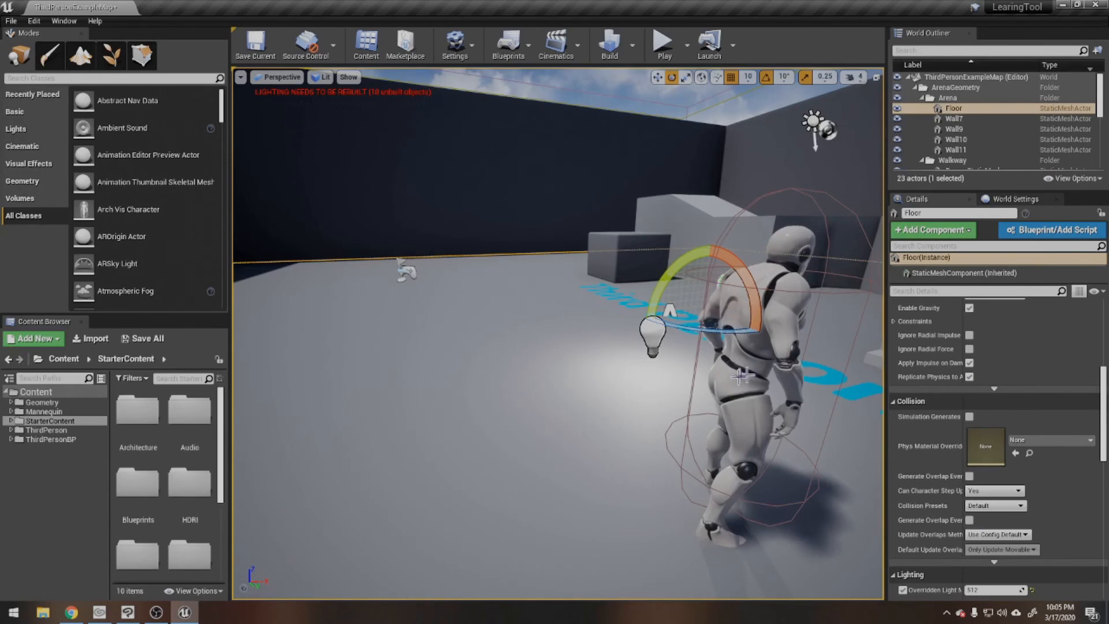
{"action": "right_click_drag", "start_coordinate": [611, 375], "coordinate": [558, 266]}
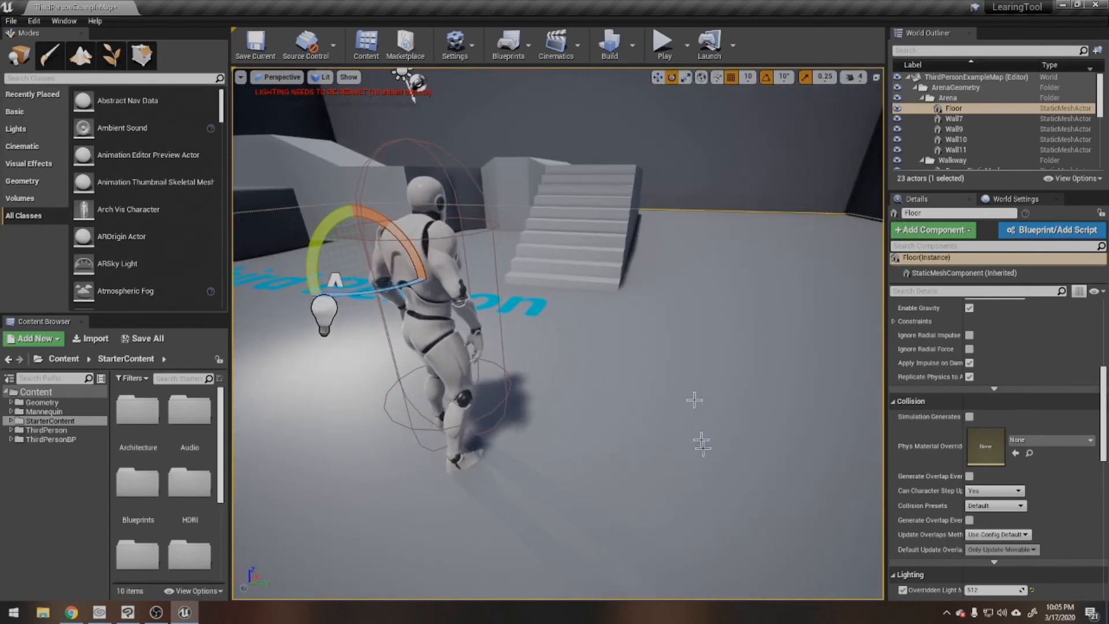
{"action": "right_click_drag", "start_coordinate": [744, 449], "coordinate": [743, 358]}
{"action": "middle_click_drag", "start_coordinate": [743, 358], "coordinate": [745, 396]}
{"action": "scroll", "coordinate": [991, 495], "scroll_direction": "down", "scroll_amount": 3}
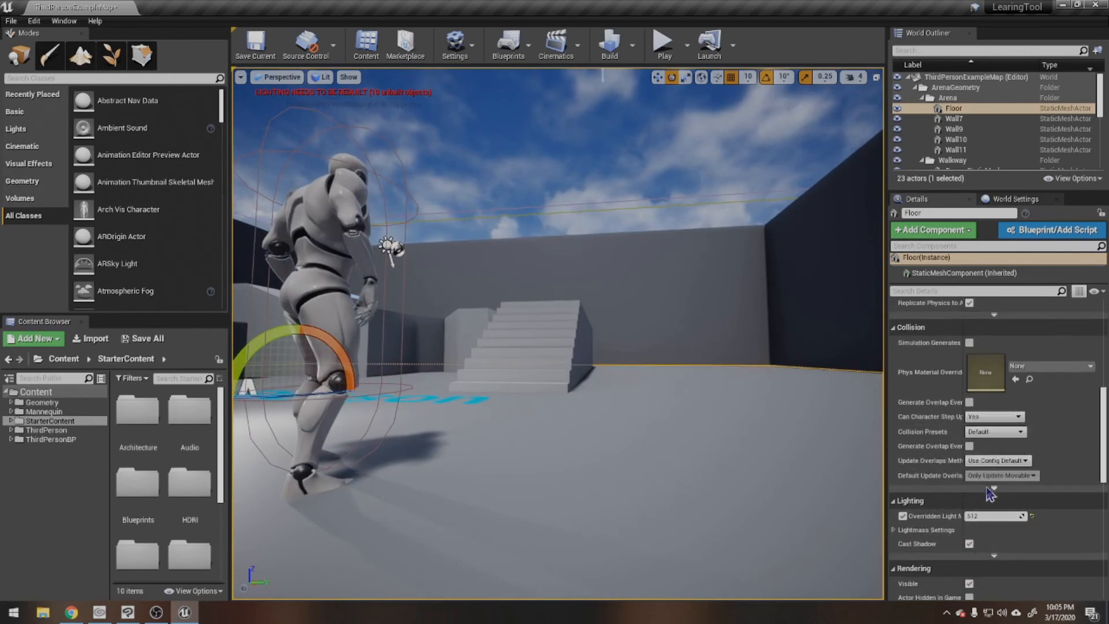
{"action": "scroll", "coordinate": [970, 485], "scroll_direction": "down", "scroll_amount": 5}
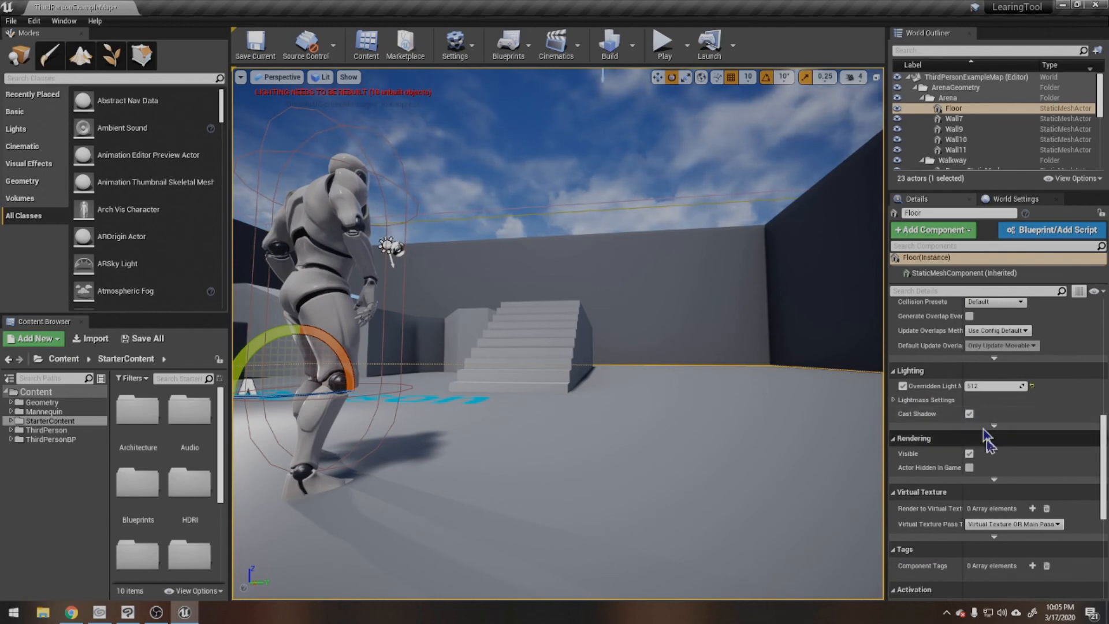
{"action": "scroll", "coordinate": [982, 428], "scroll_direction": "down", "scroll_amount": 2}
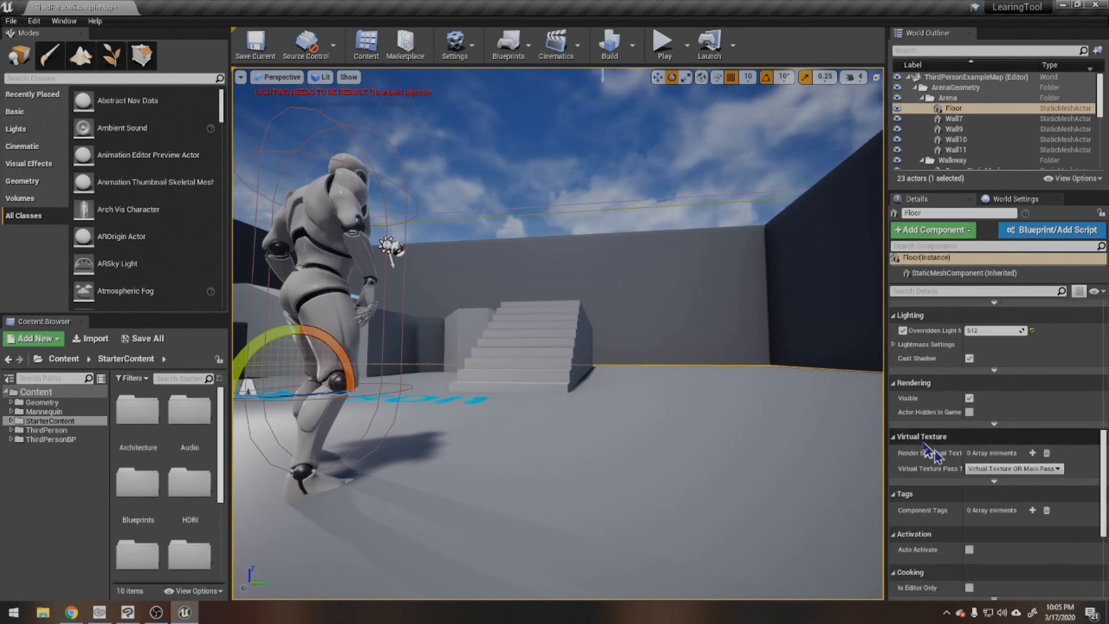
Step: Turn off the Floor's Visible rendering option, look over the level without it, and turn the option back on
{"action": "left_click", "coordinate": [970, 400]}
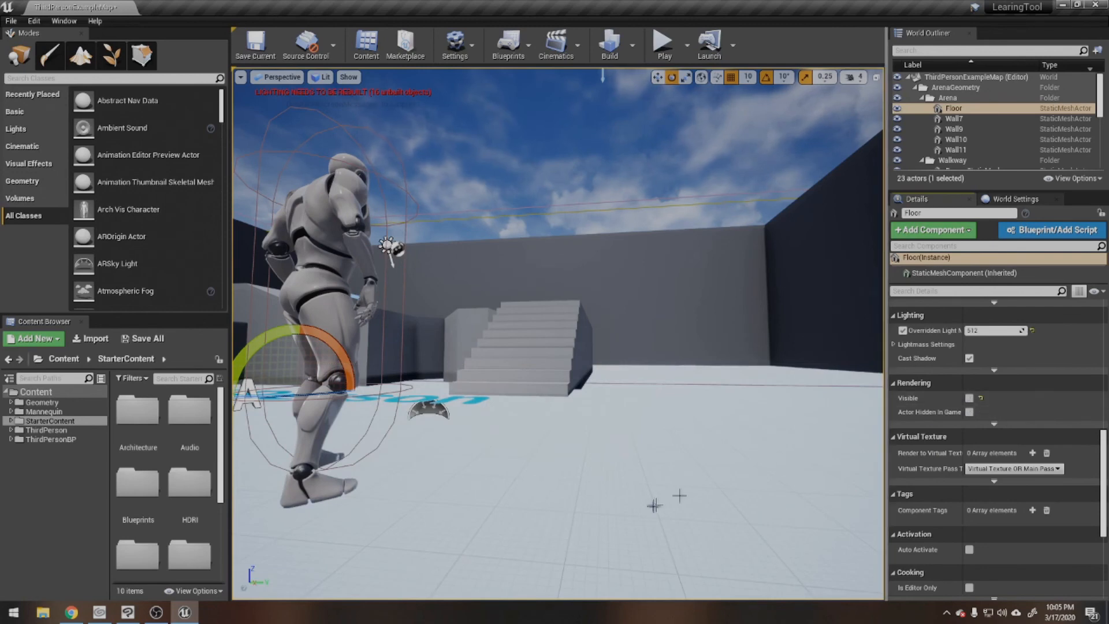
{"action": "right_click_drag", "start_coordinate": [649, 500], "coordinate": [659, 548]}
{"action": "mouse_move", "coordinate": [688, 444]}
{"action": "right_mouse_down"}
{"action": "mouse_move", "coordinate": [728, 453]}
{"action": "mouse_move", "coordinate": [688, 444]}
{"action": "right_mouse_up"}
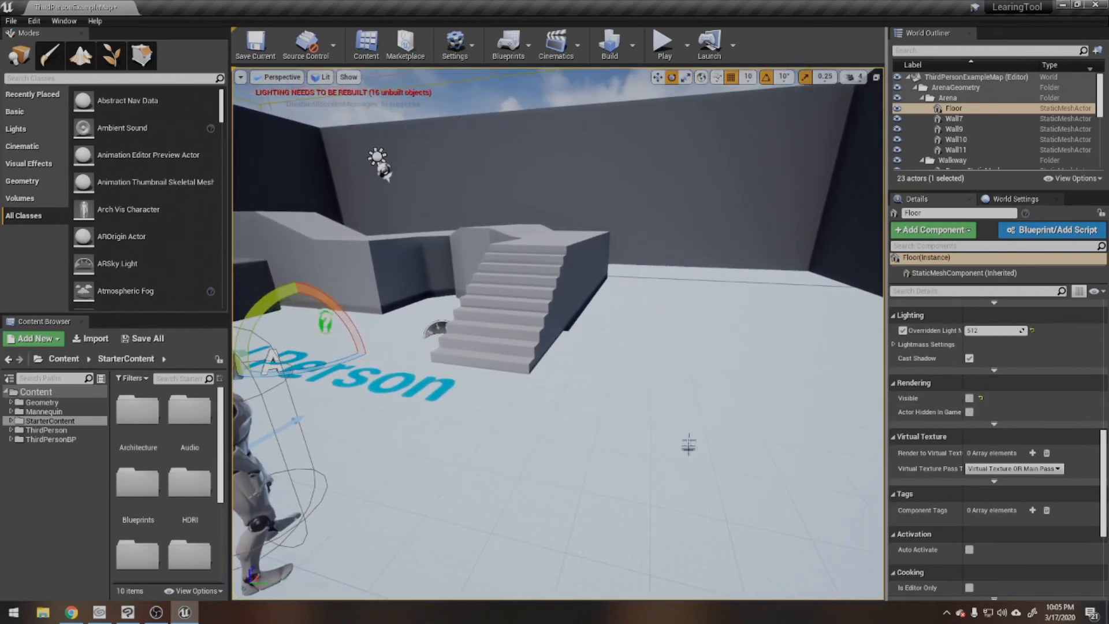
{"action": "left_click", "coordinate": [969, 398]}
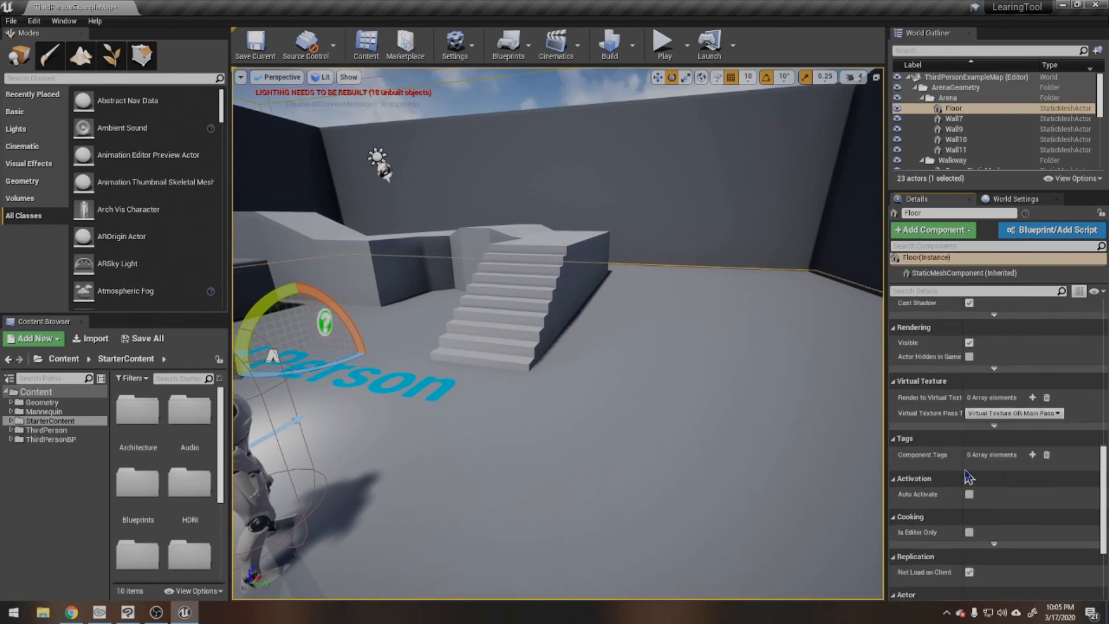
Step: Review the Floor's remaining details, including Virtual Texture, Tags, Activation, Cooking, Replication and Actor, and return to its Static Mesh and Materials settings
{"action": "scroll", "coordinate": [960, 437], "scroll_direction": "down", "scroll_amount": 3}
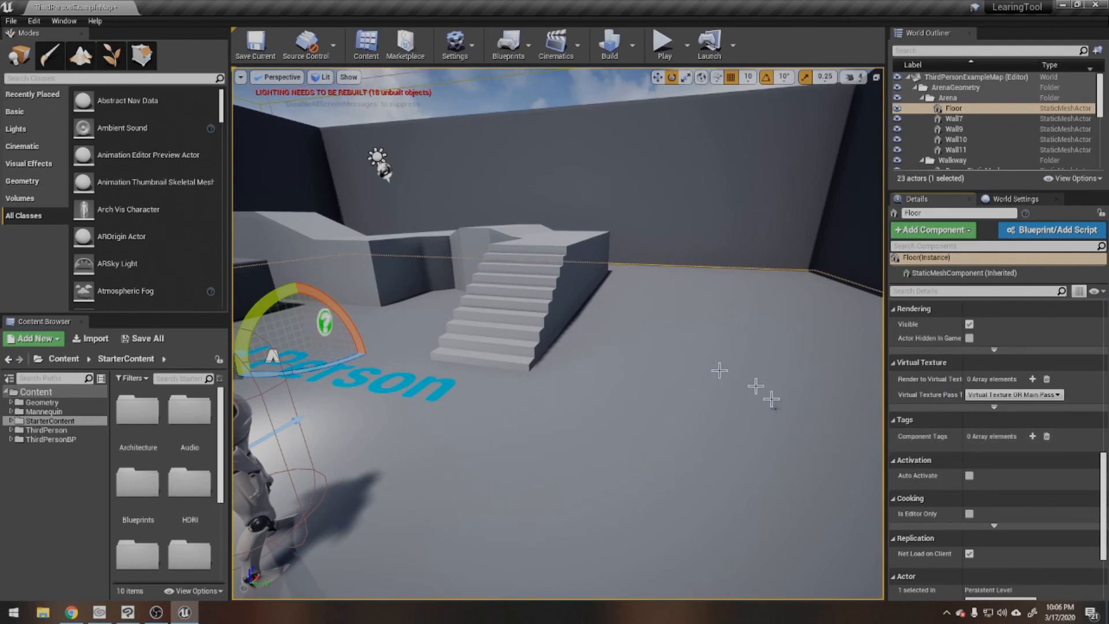
{"action": "scroll", "coordinate": [1002, 511], "scroll_direction": "down", "scroll_amount": 3}
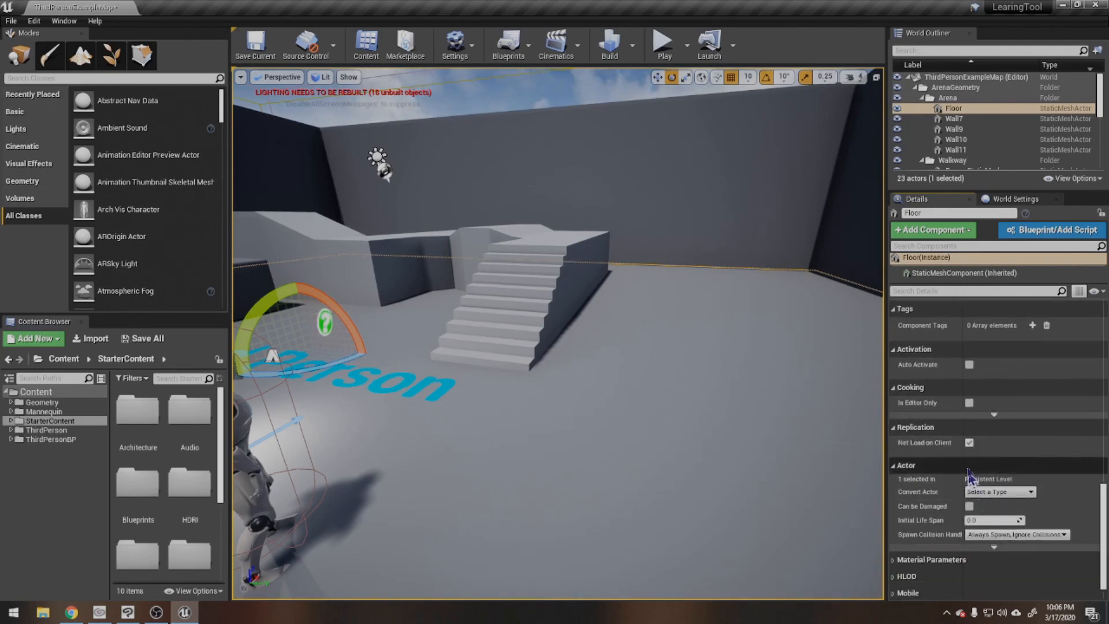
{"action": "scroll", "coordinate": [959, 408], "scroll_direction": "down", "scroll_amount": 1}
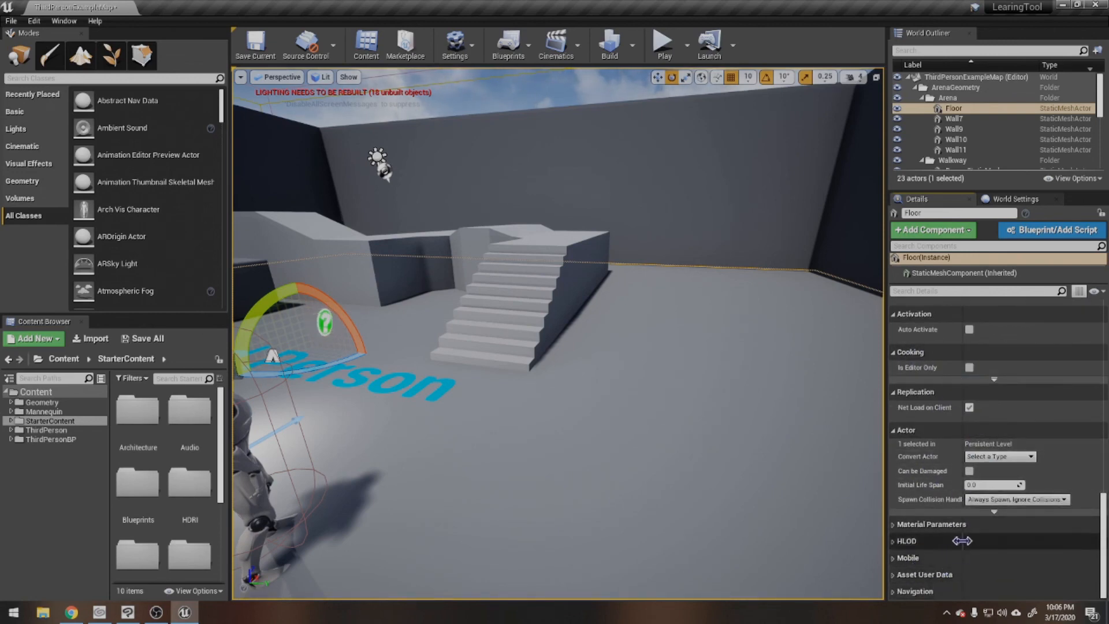
{"action": "scroll", "coordinate": [973, 512], "scroll_direction": "up", "scroll_amount": 10}
{"action": "scroll", "coordinate": [973, 502], "scroll_direction": "up", "scroll_amount": 10}
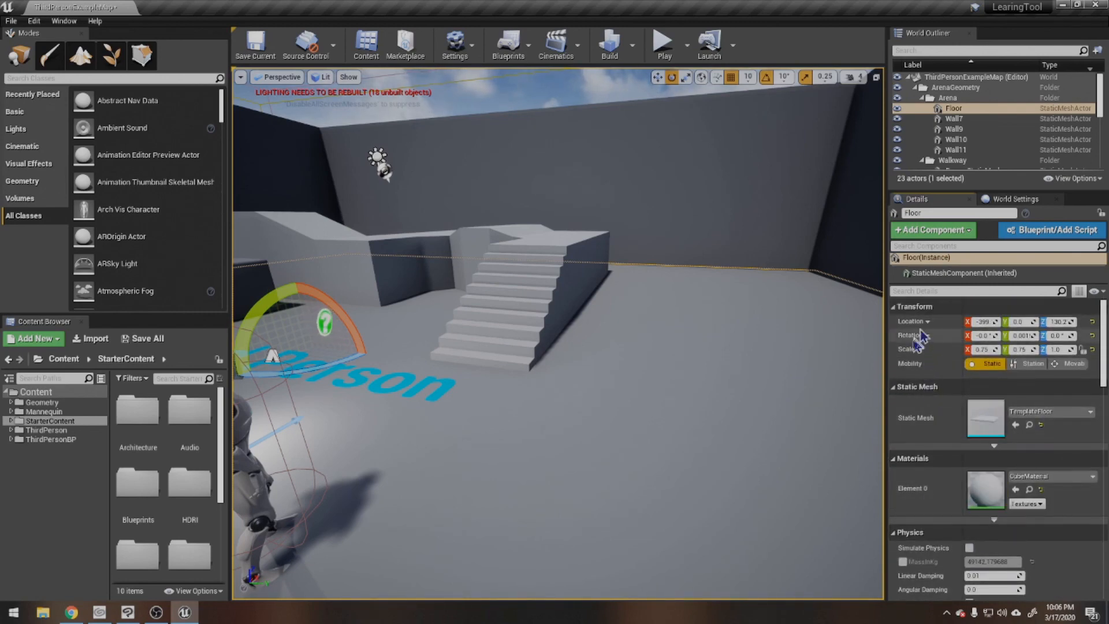
{"action": "scroll", "coordinate": [972, 438], "scroll_direction": "down", "scroll_amount": 8}
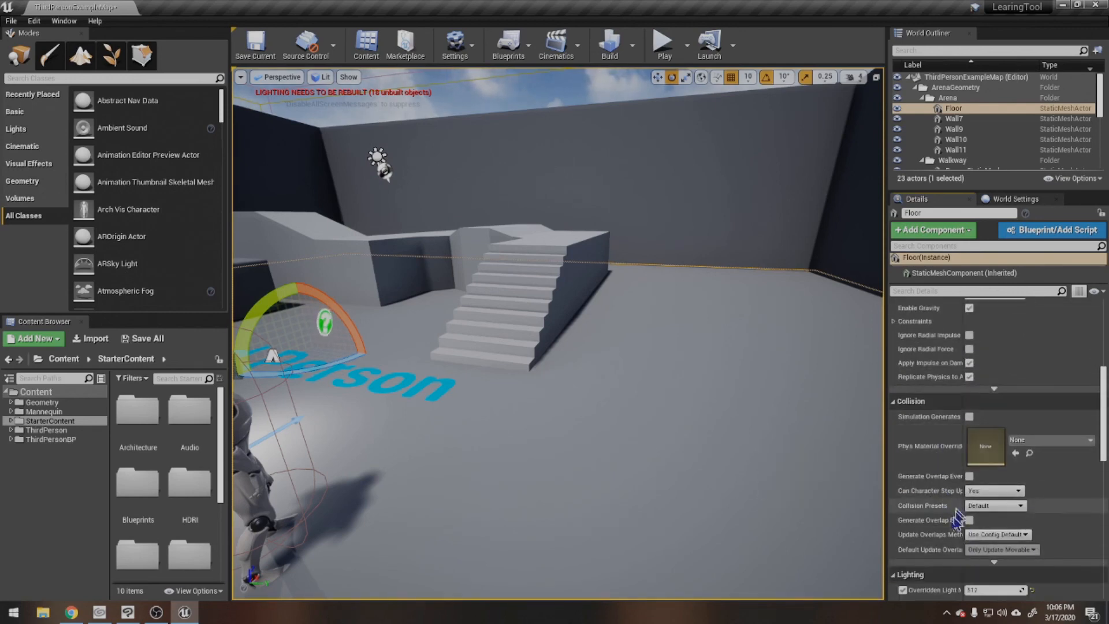
{"action": "scroll", "coordinate": [935, 520], "scroll_direction": "down", "scroll_amount": 4}
{"action": "scroll", "coordinate": [962, 476], "scroll_direction": "up", "scroll_amount": 7}
{"action": "scroll", "coordinate": [961, 476], "scroll_direction": "up", "scroll_amount": 5}
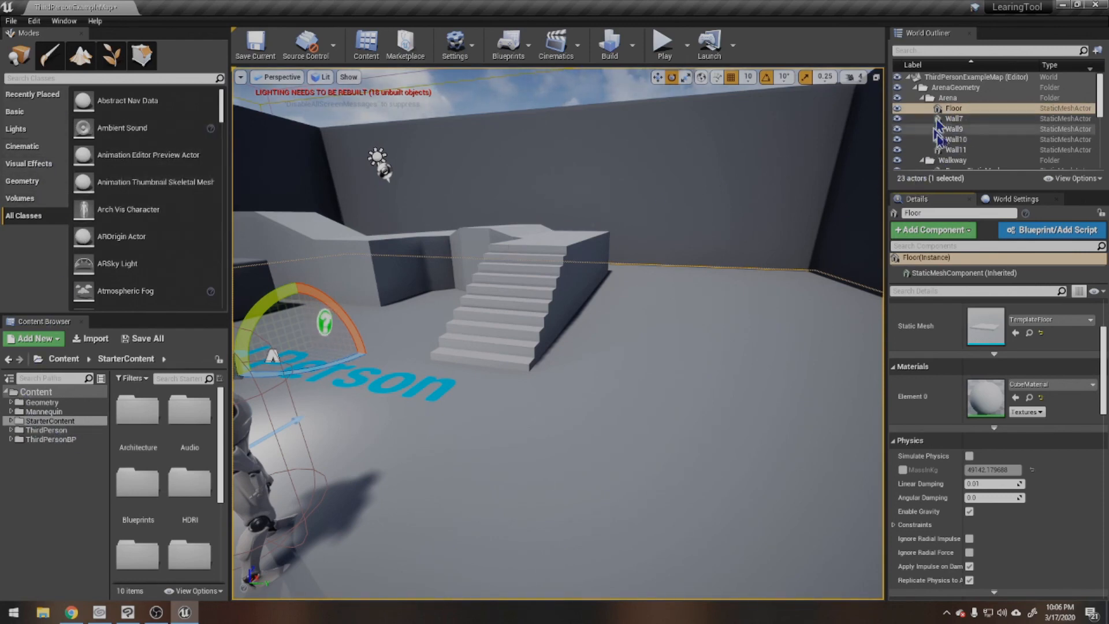
{"action": "left_click", "coordinate": [962, 111]}
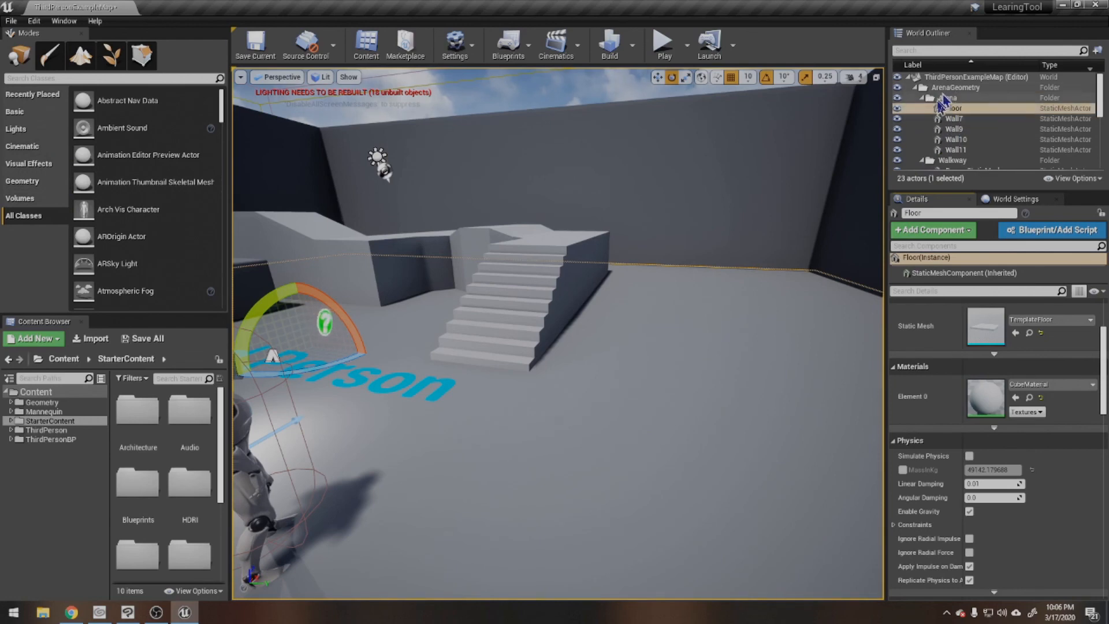